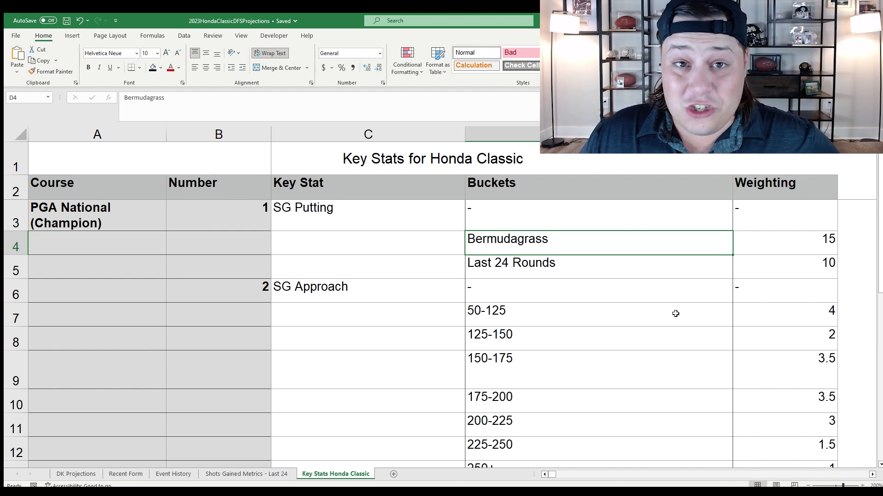
Look over the key stats for the Honda Classic and highlight the Bermudagrass putting bucket together with its weighting
scroll(625, 322, "down", 2)
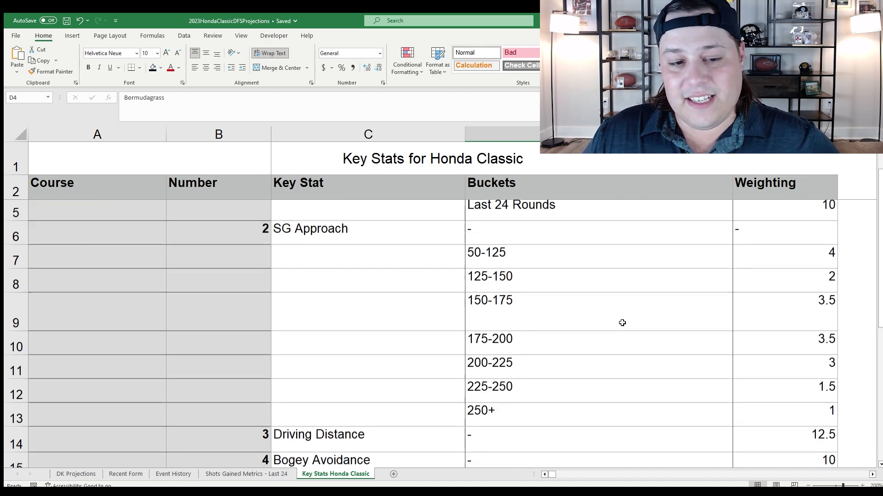
scroll(616, 328, "down", 3)
scroll(605, 340, "up", 4)
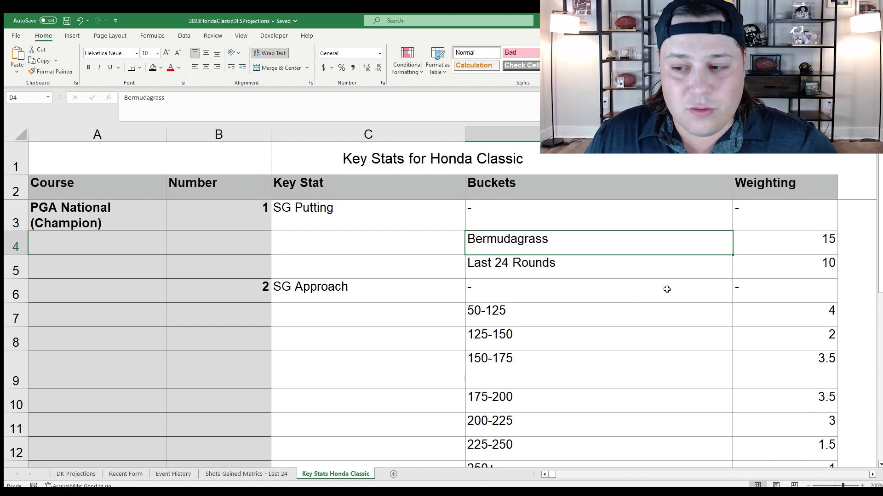
left_click_drag(804, 244, 691, 242)
scroll(690, 249, "down", 2)
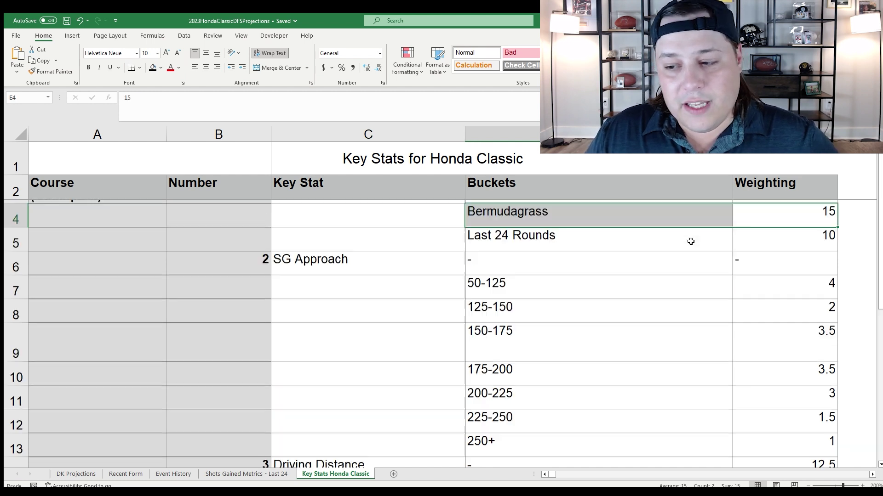
Highlight the SG Approach buckets from 150-175 to 200-225 with their weightings, ending on the 200-225 weighting cell
scroll(695, 266, "up", 1)
left_click_drag(786, 299, 663, 360)
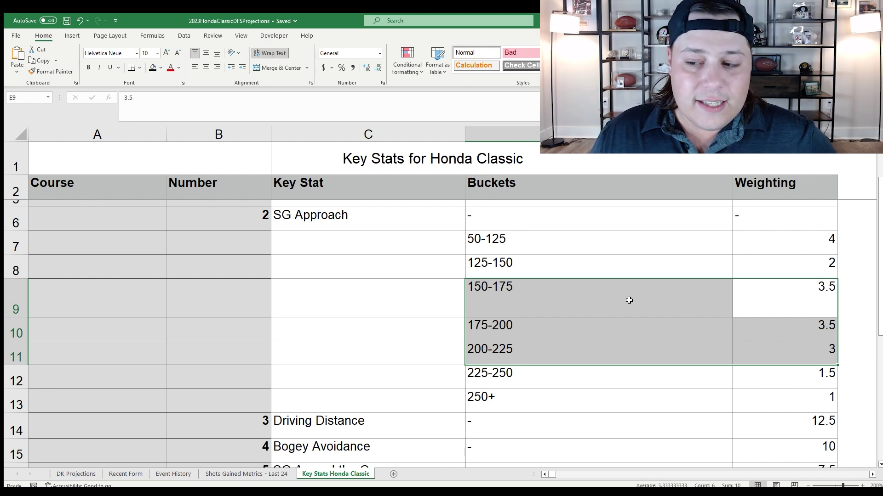
left_click(756, 353)
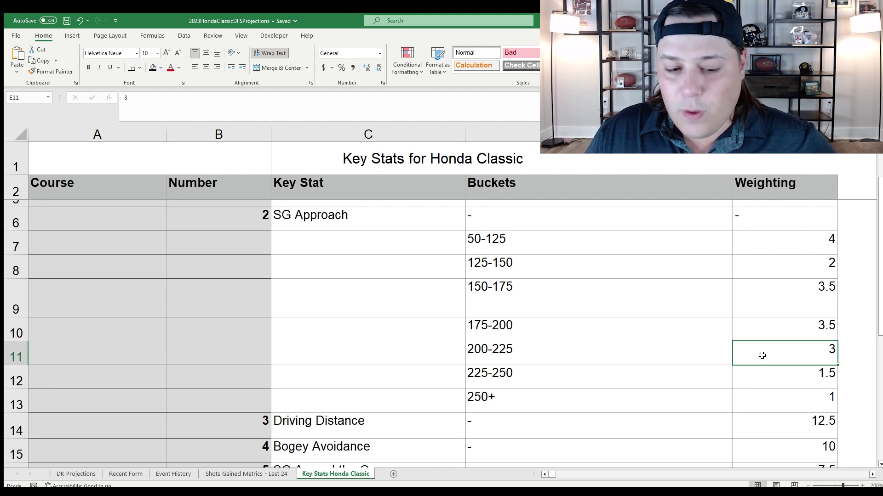
Highlight the Bogey Avoidance, SG Around the Green with Sand Saves, SG Florida Swing and SG APP Bermuda Rough rows one after another
scroll(654, 330, "down", 2)
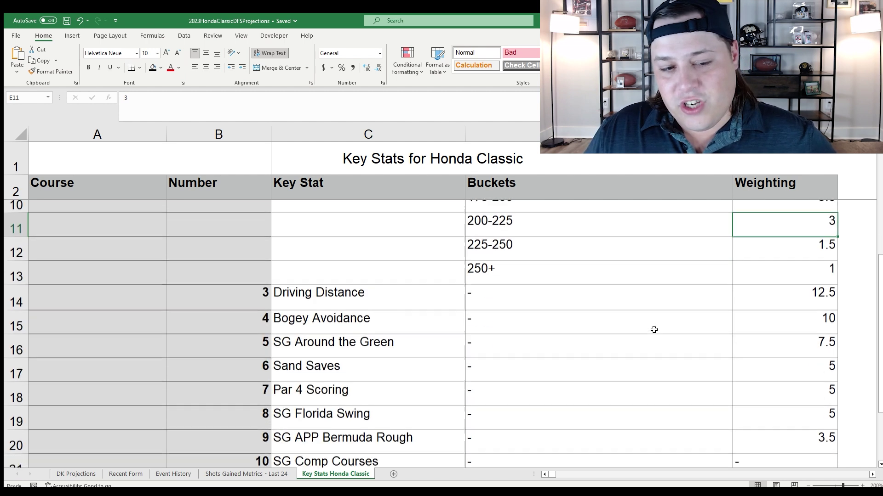
scroll(654, 329, "down", 2)
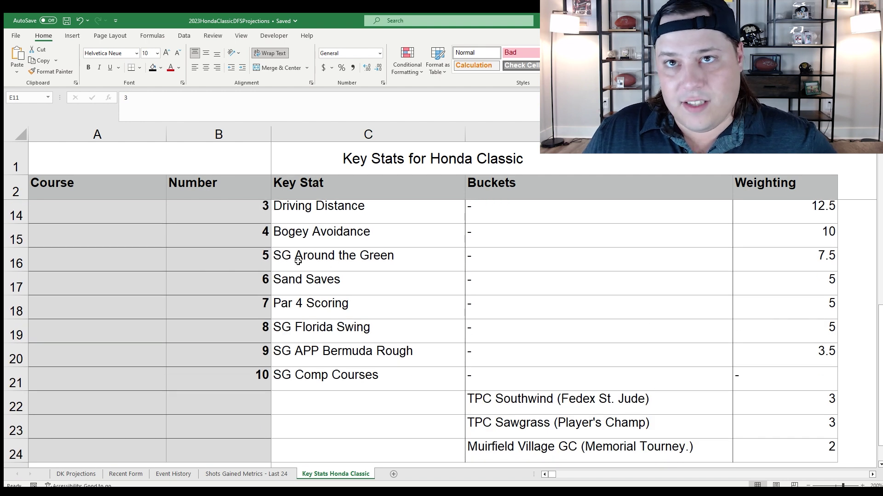
left_click_drag(317, 232, 737, 240)
left_click_drag(363, 255, 778, 274)
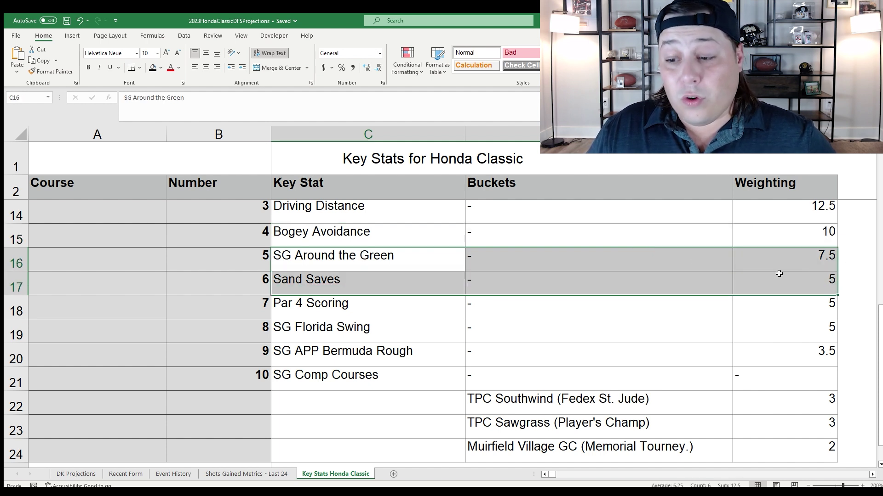
left_click_drag(333, 332, 750, 330)
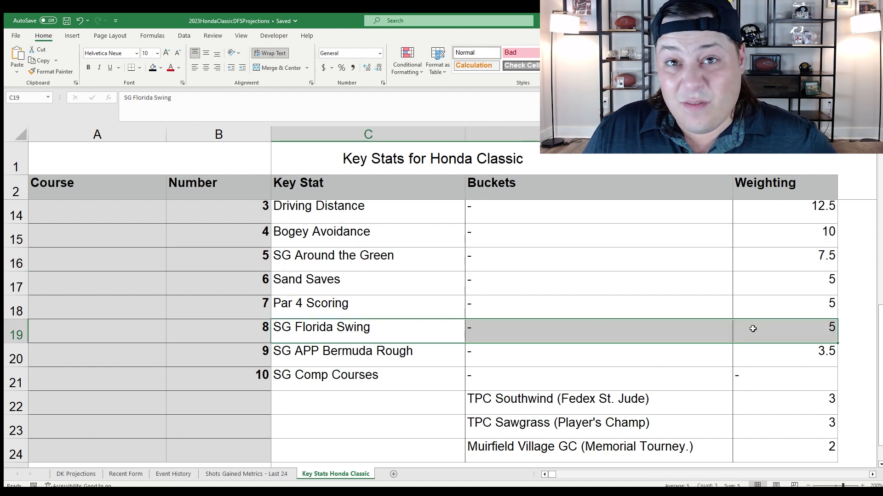
left_click(327, 361)
left_click_drag(404, 365, 789, 346)
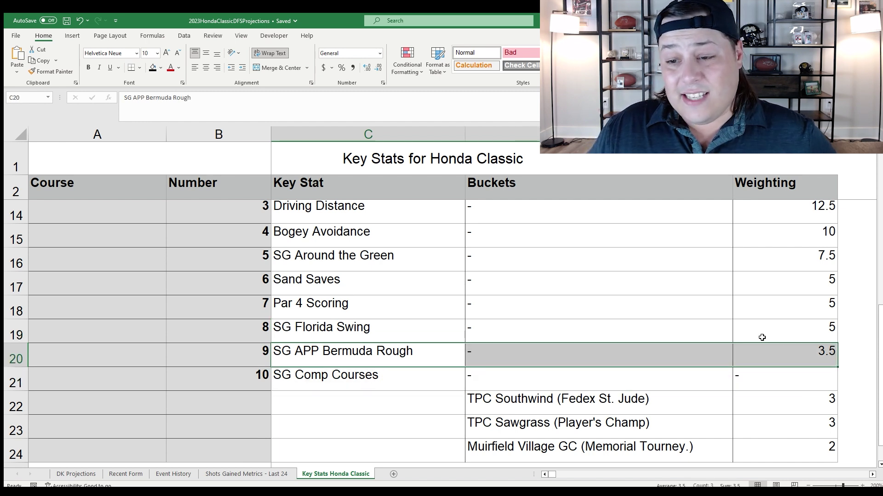
Highlight the Driving Distance row through its weighting, and the Sand Saves and Par 4 Scoring rows together
left_click_drag(265, 215, 790, 221)
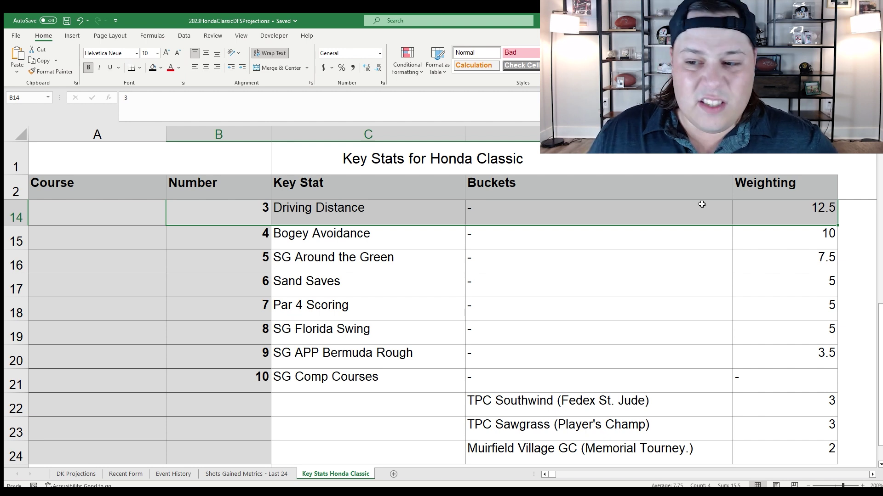
left_click(650, 289)
left_click_drag(433, 216, 822, 218)
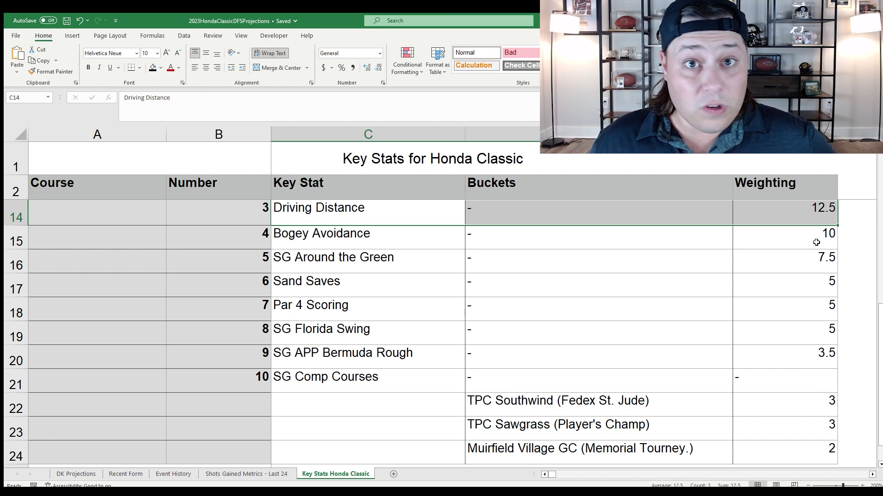
left_click(450, 242)
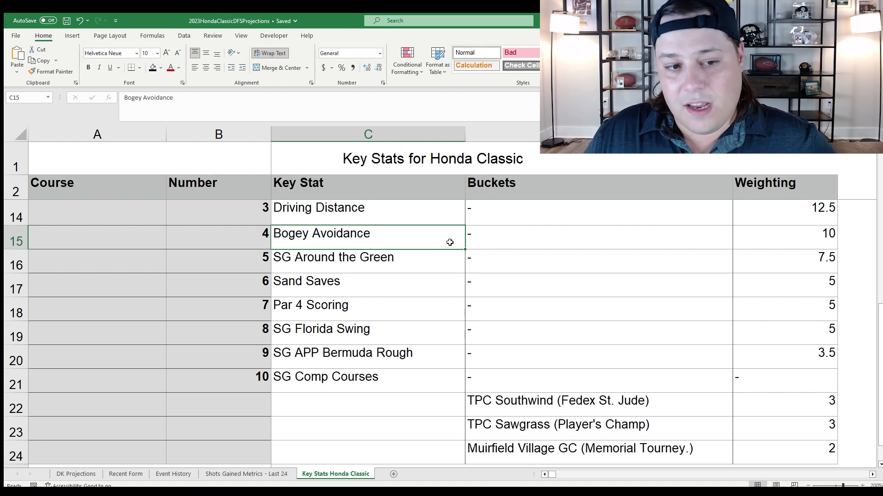
left_click_drag(317, 211, 751, 214)
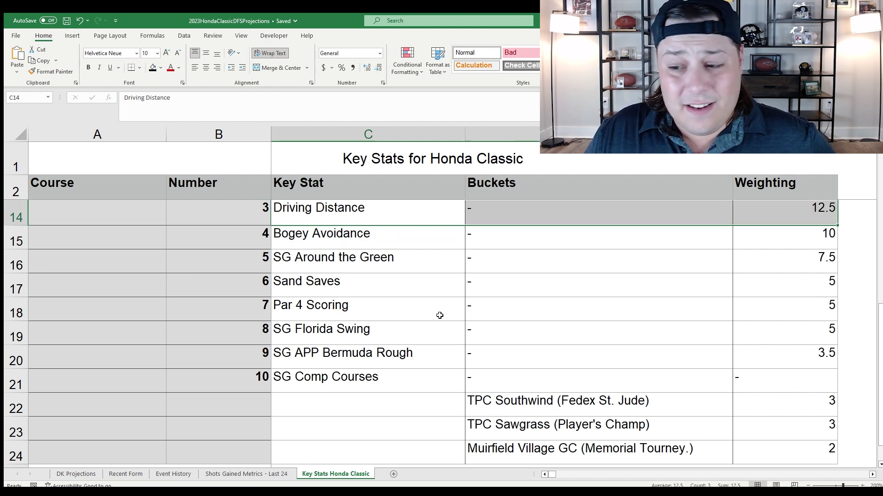
left_click(388, 314)
left_click_drag(388, 314, 756, 275)
Review the SG Comp Courses buckets by highlighting TPC Southwind, TPC Sawgrass and Muirfield Village GC with their weightings
scroll(642, 368, "down", 1)
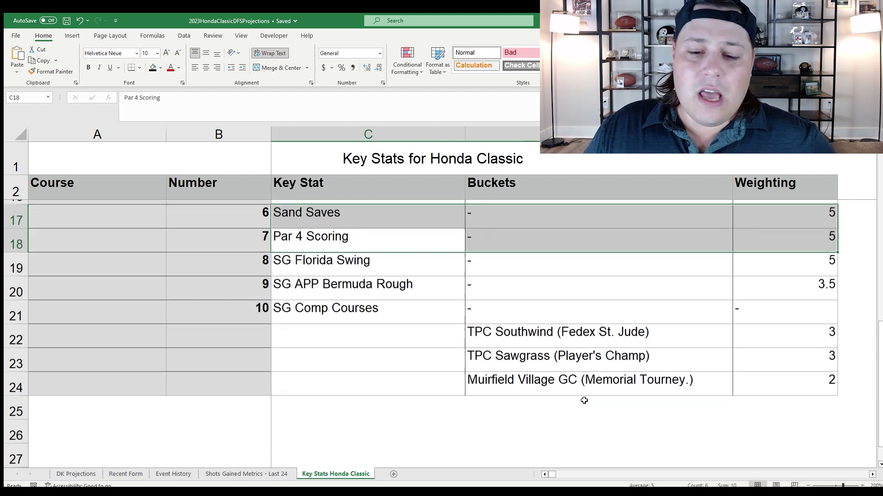
left_click_drag(593, 327, 770, 383)
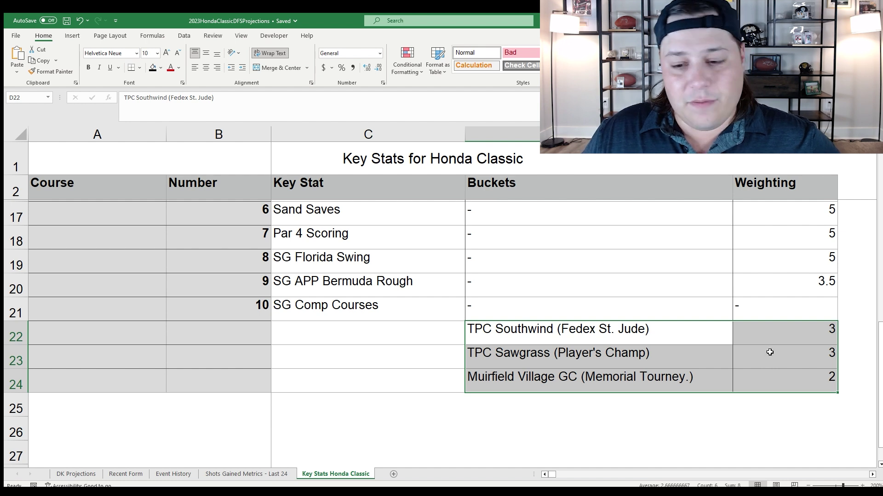
left_click(601, 333)
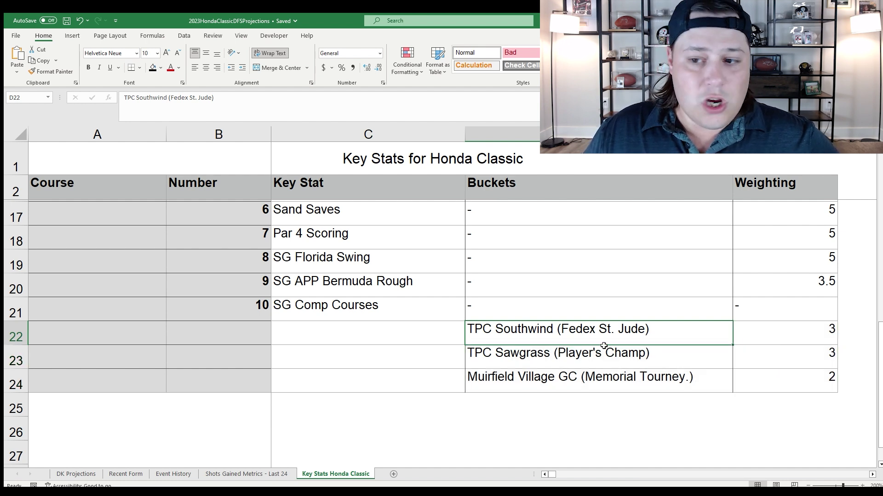
left_click(602, 380)
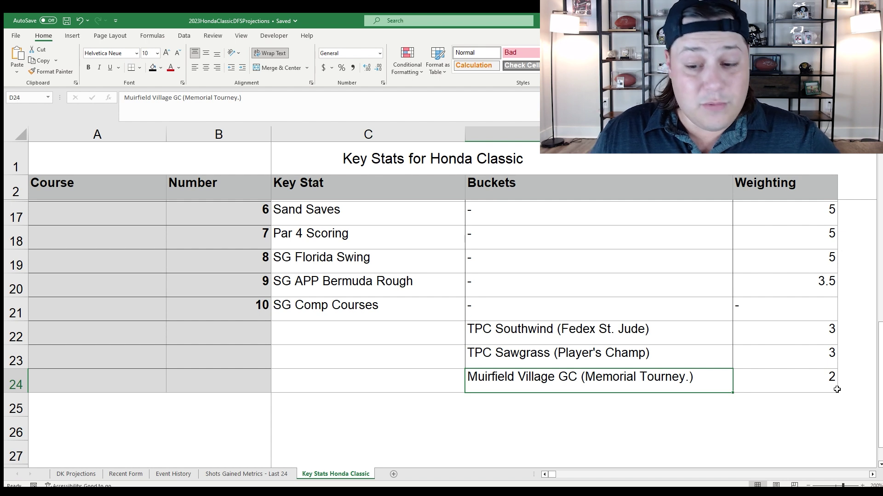
left_click_drag(775, 348, 776, 338)
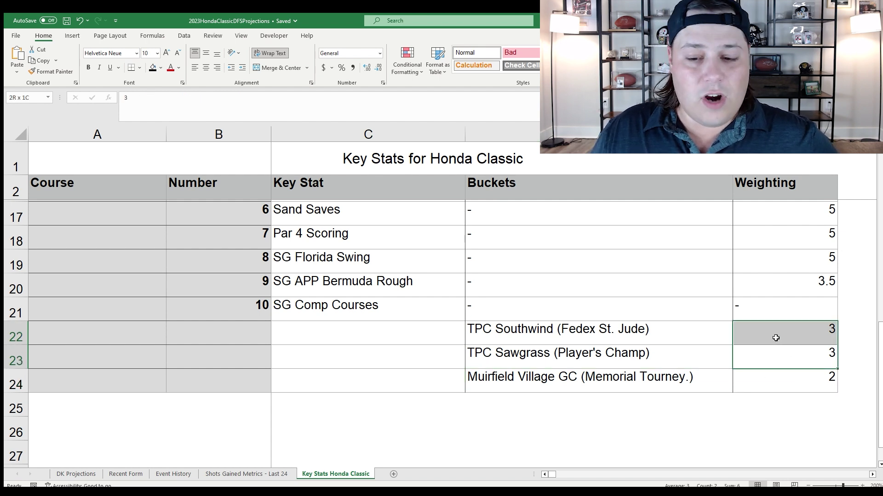
left_click_drag(756, 371, 701, 382)
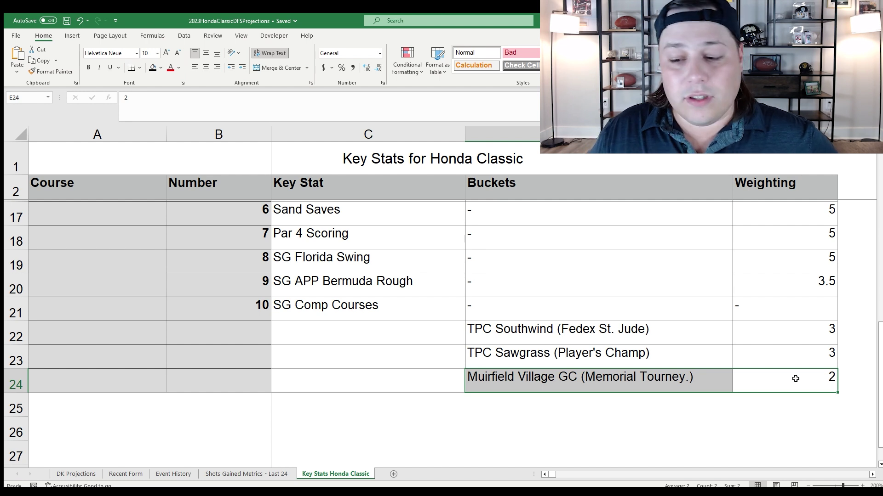
left_click(767, 381)
left_click(662, 377, "shift")
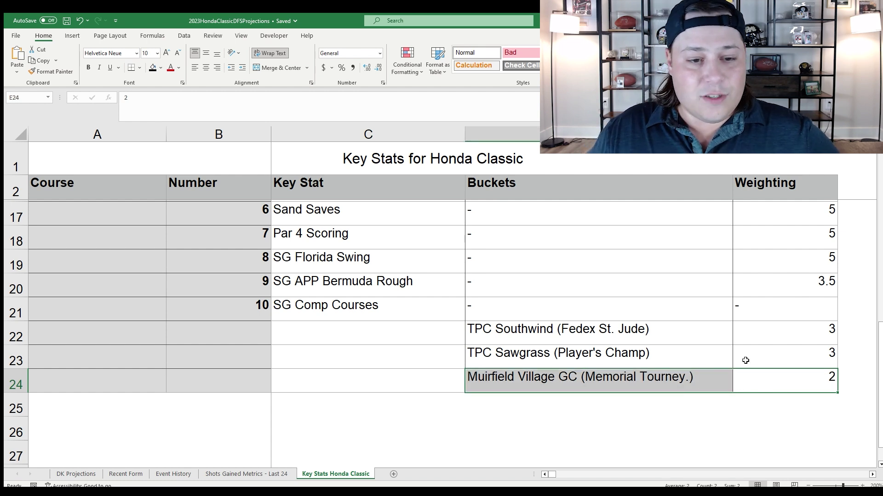
scroll(644, 381, "up", 5)
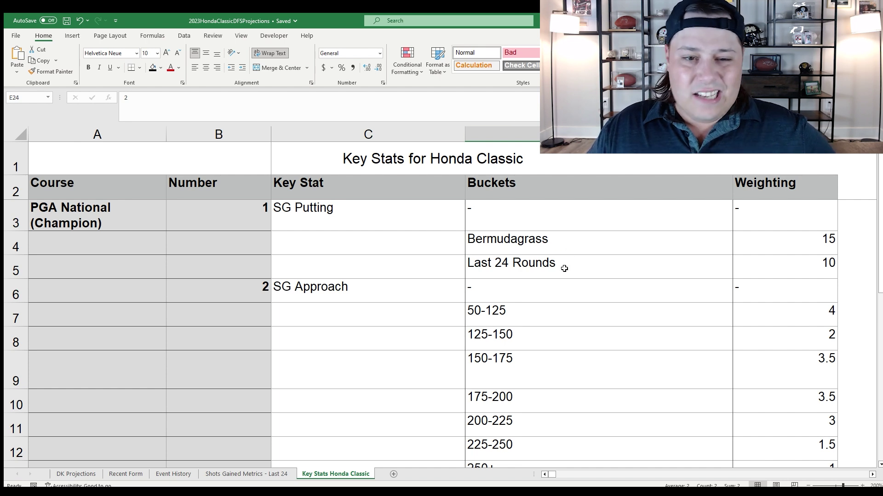
Highlight Billy Horschel's row on the DK Projections sheet and his past results on the Event History sheet
left_click(76, 474)
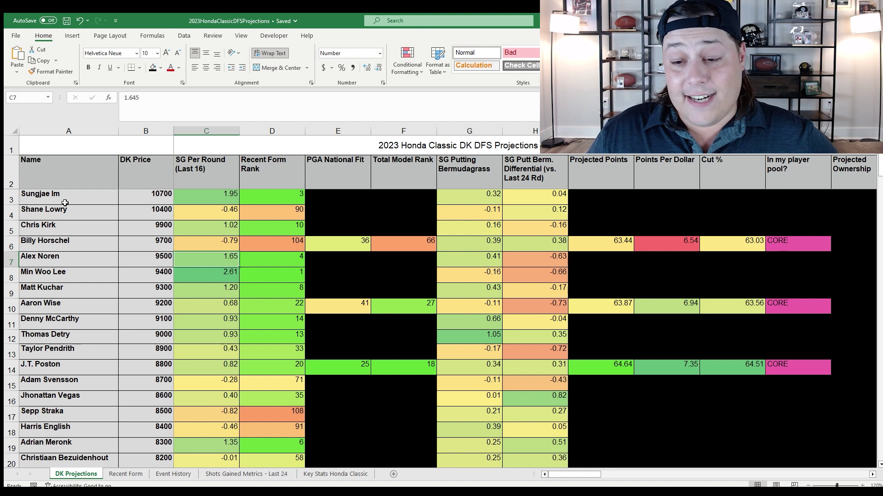
left_click(12, 244)
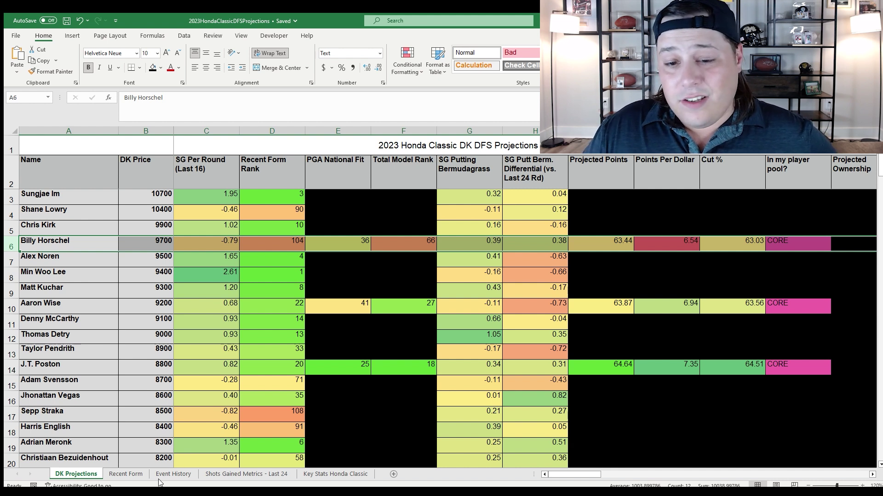
left_click(174, 474)
left_click_drag(322, 262, 577, 272)
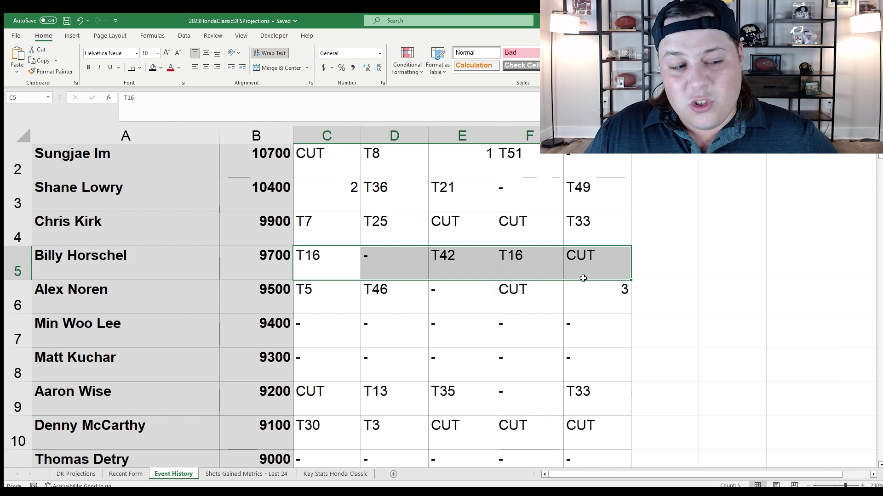
left_click(579, 284)
left_click(28, 257)
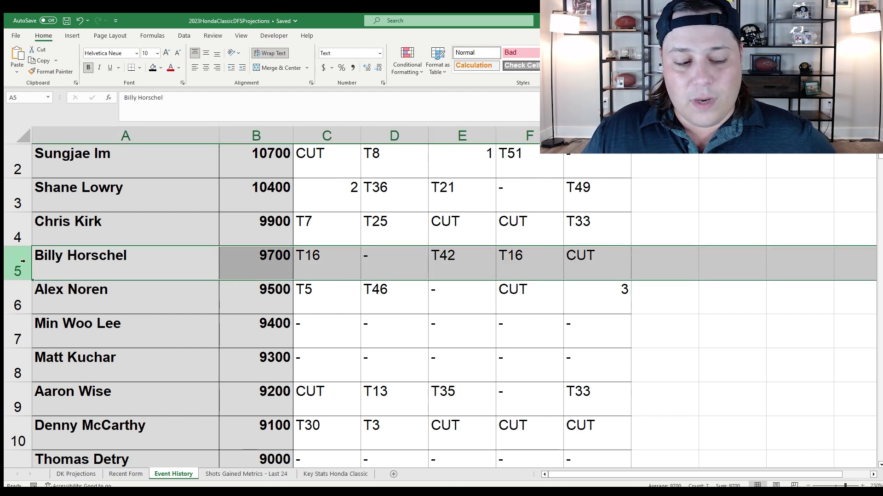
Highlight Billy Horschel's row on the Recent Form sheet and select his result in column D
left_click(66, 473)
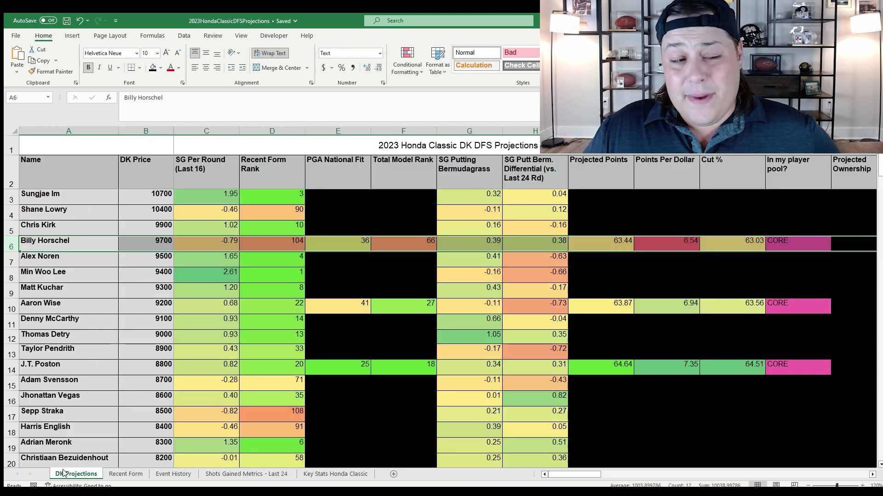
left_click(114, 472)
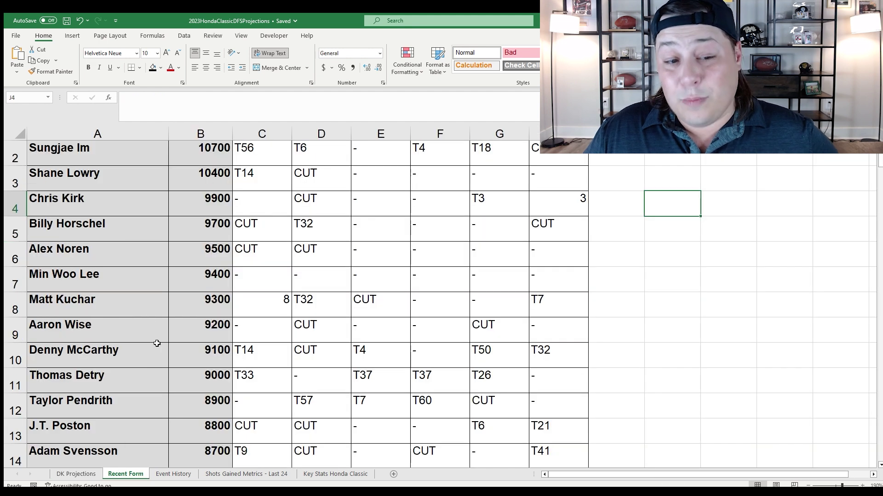
left_click(14, 231)
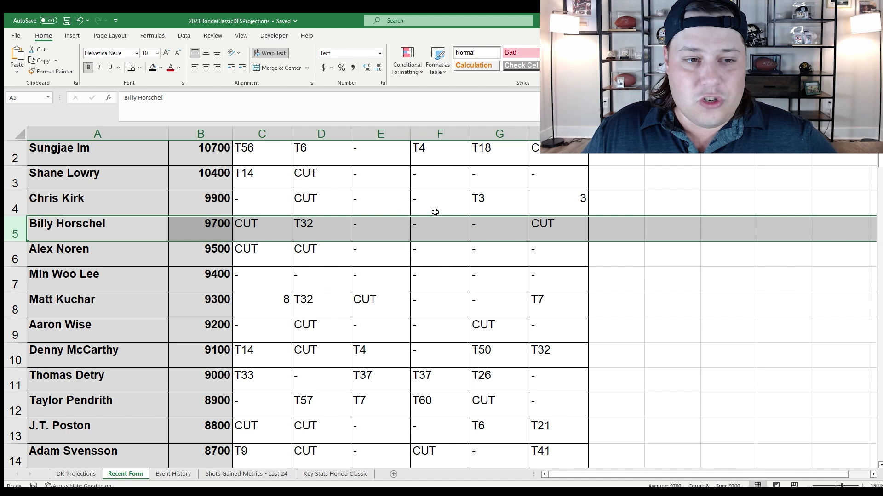
left_click(331, 224)
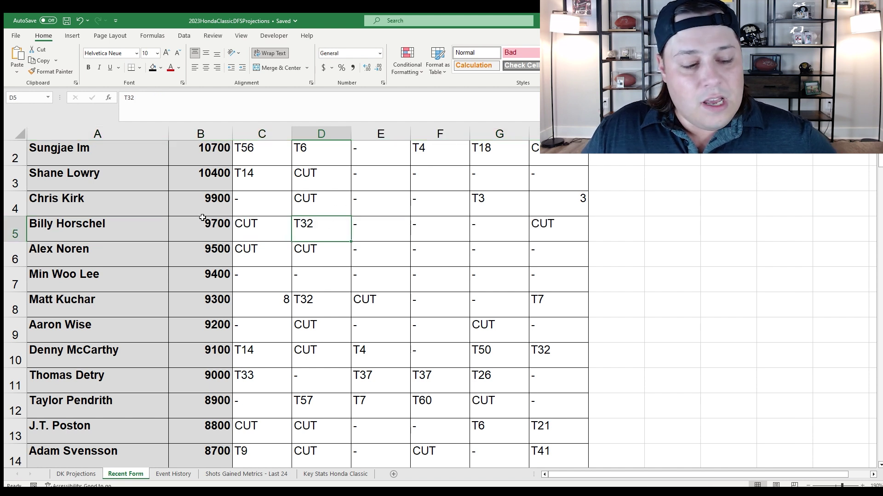
Return to the DK Projections sheet, highlight Billy Horschel's row and select his SG Putting Bermudagrass value
left_click(75, 473)
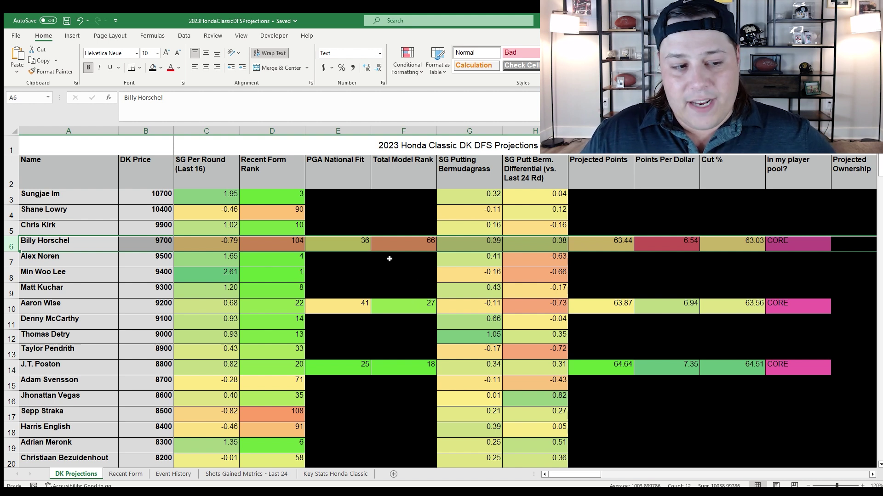
left_click(337, 264)
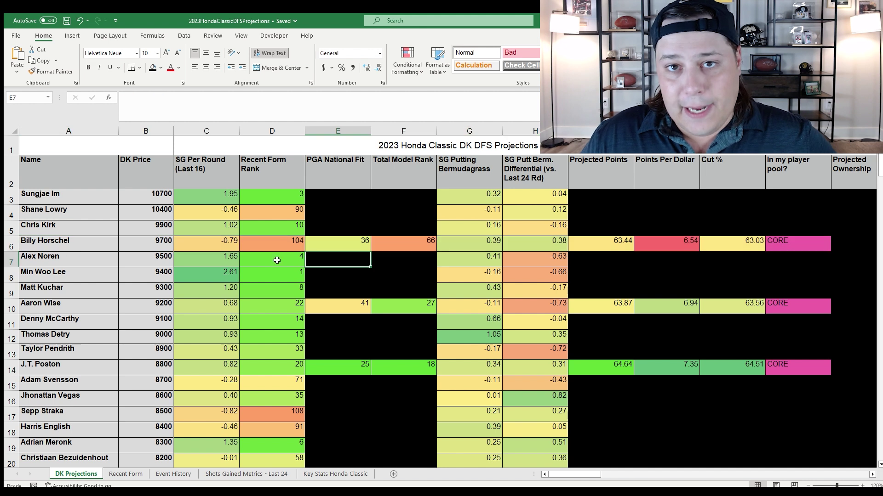
left_click(14, 251)
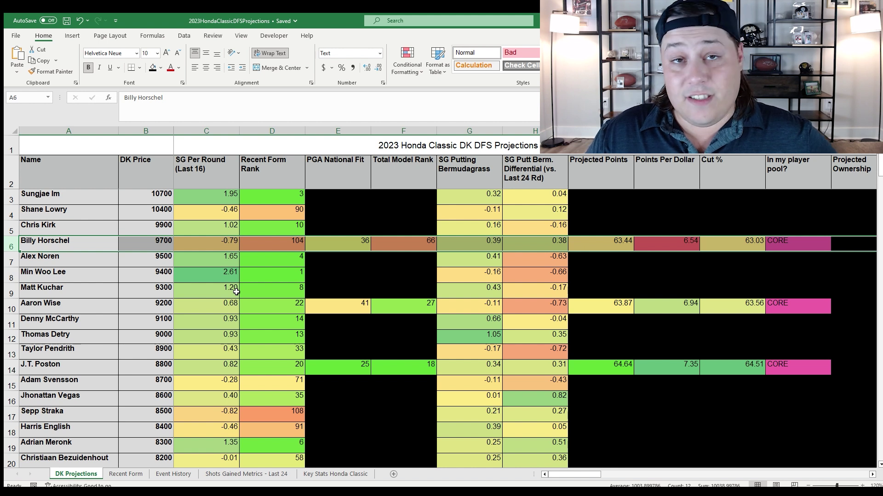
left_click(479, 247)
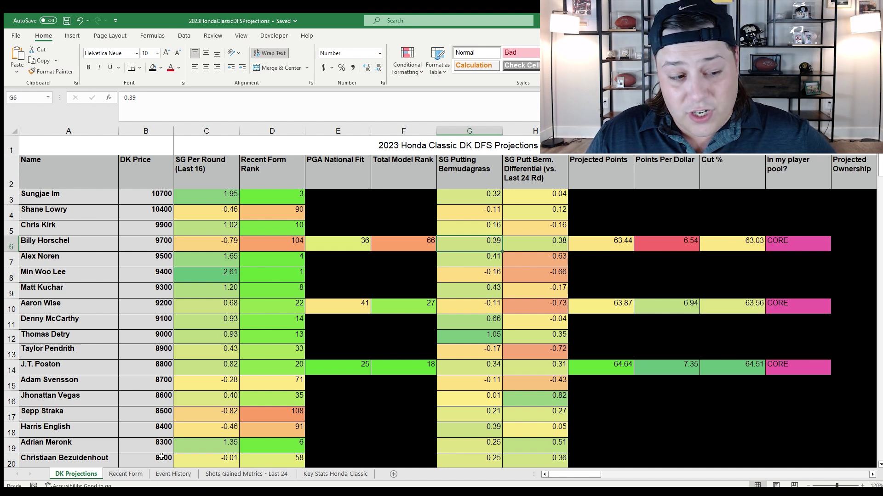
On the Shots Gained Metrics - Last 24 sheet, highlight Billy Horschel's row and examine his SG APP, SG ARG, SG PUTT and SG OTT values
left_click(247, 474)
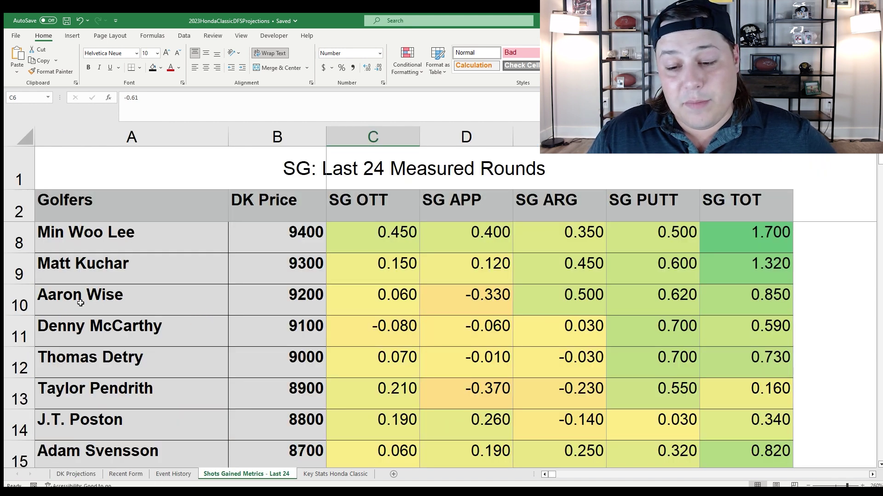
scroll(79, 304, "up", 2)
left_click(142, 337)
key("shift+space")
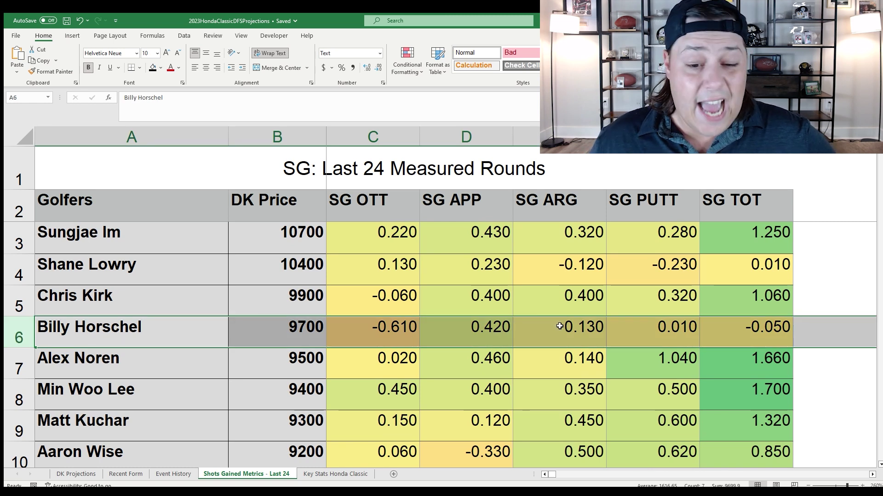
left_click(497, 318)
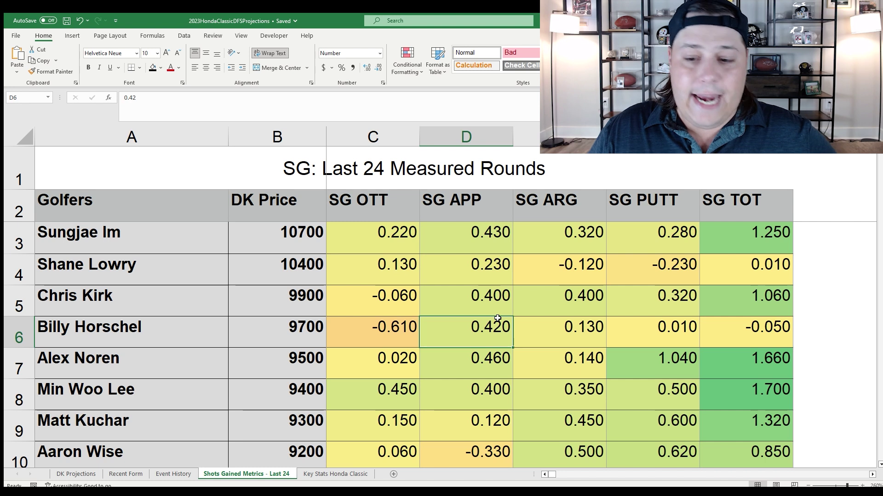
left_click_drag(535, 331, 675, 332)
left_click(675, 332)
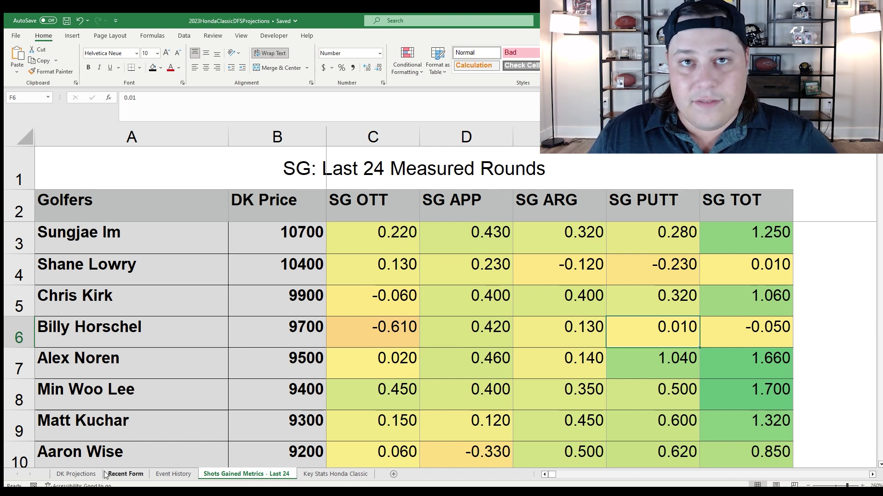
left_click(364, 340)
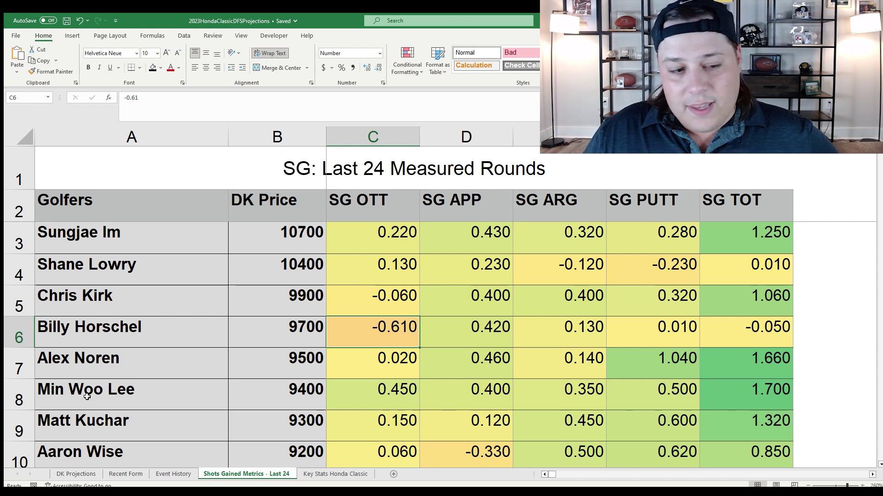
Return to the DK Projections sheet, highlight Billy Horschel's row and check his PGA National Fit rank
left_click(76, 474)
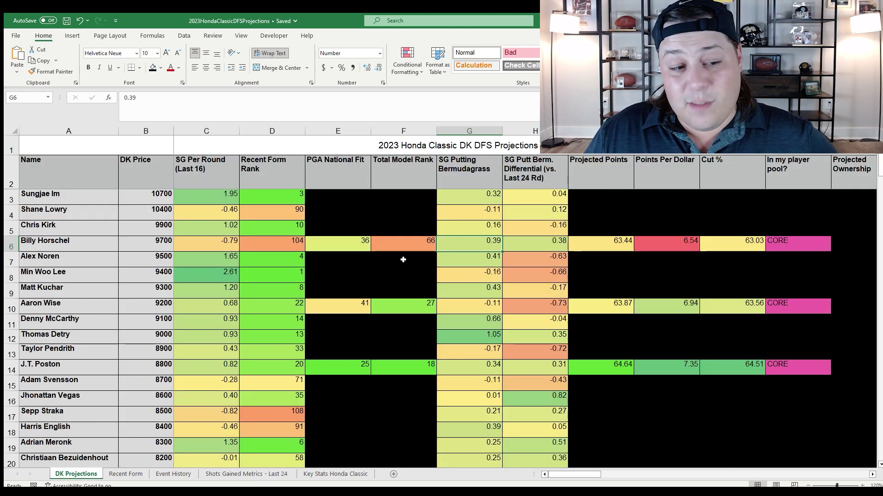
left_click(12, 247)
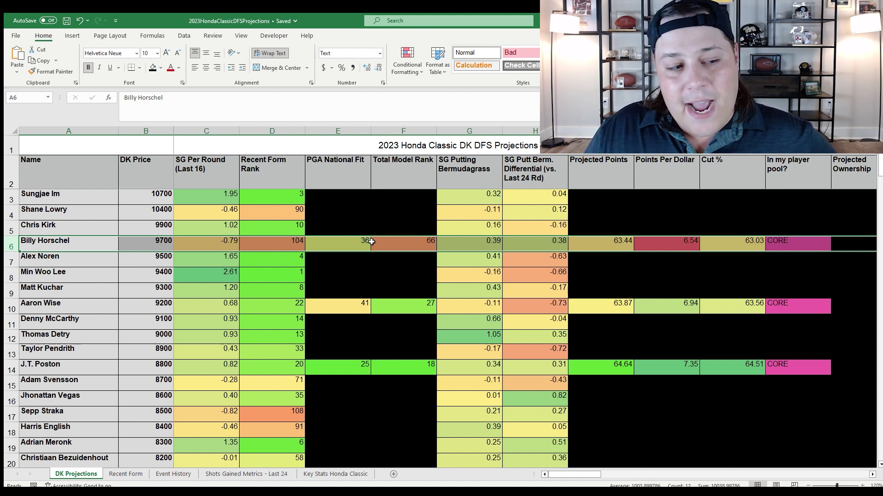
left_click(371, 242)
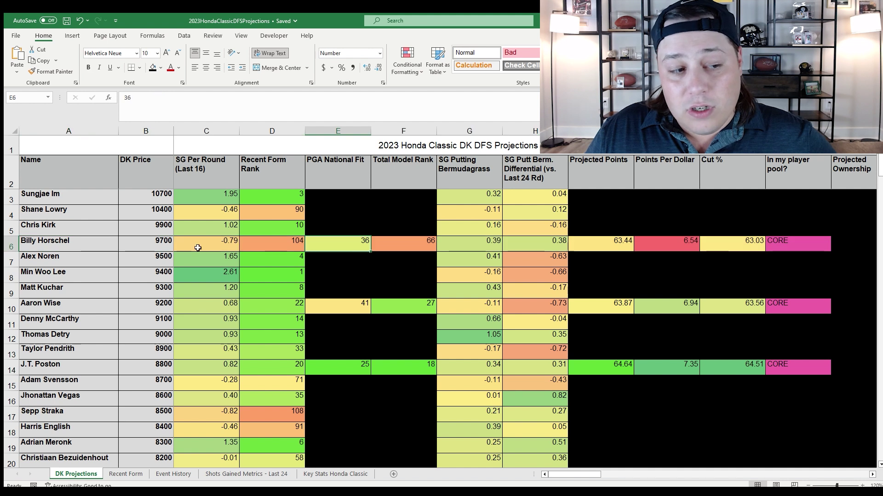
left_click(10, 242)
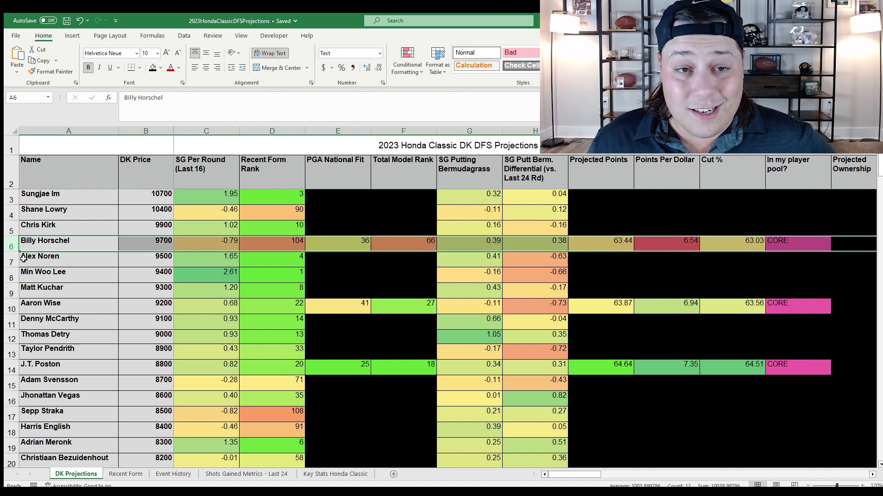
Compare the Alex Noren, Shane Lowry and Sungjae Im rows with Billy Horschel's row by highlighting each on the DK Projections sheet
left_click(10, 260)
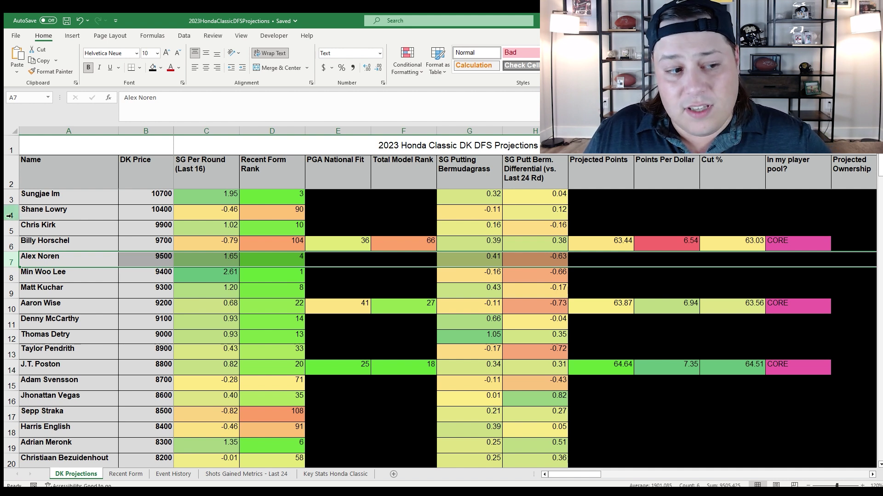
left_click_drag(9, 219, 7, 191)
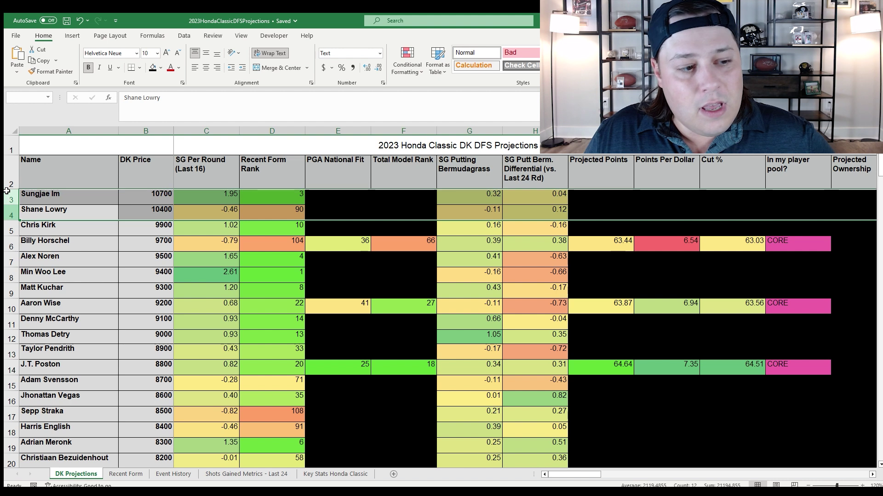
left_click(11, 244)
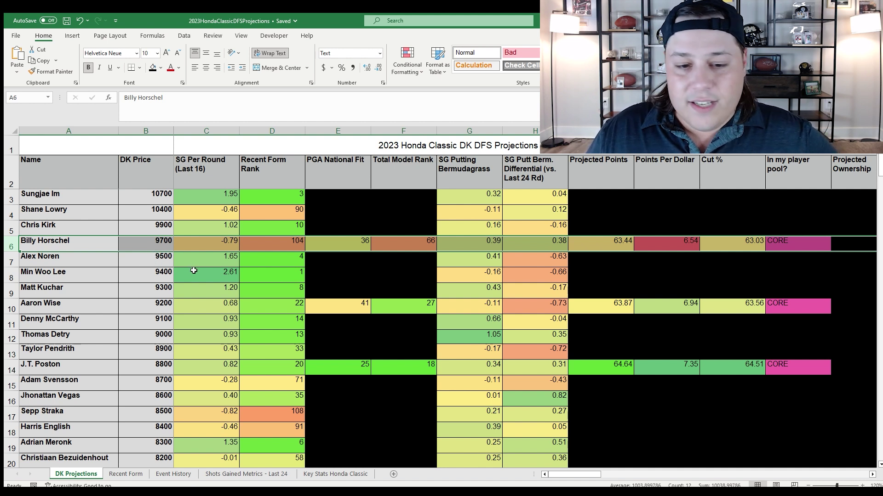
Highlight Aaron Wise's row on the DK Projections sheet and his past results on the Event History sheet
scroll(159, 332, "down", 1)
left_click(8, 267)
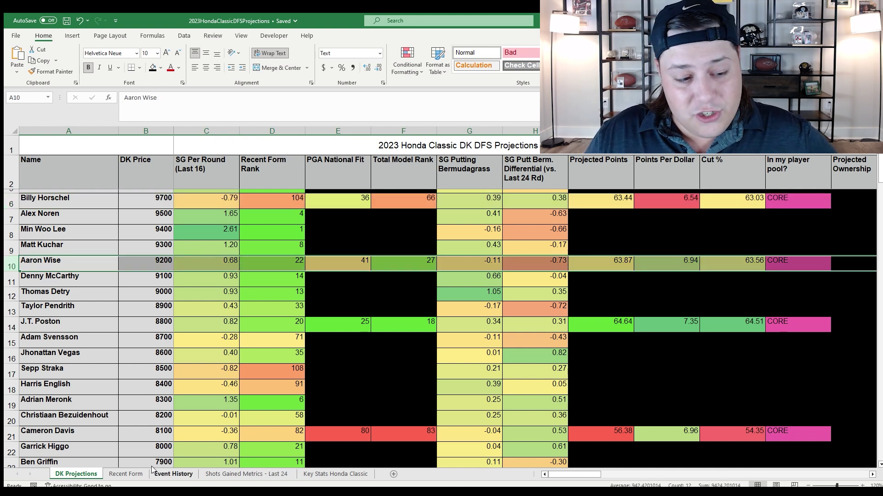
left_click(168, 472)
left_click(21, 398)
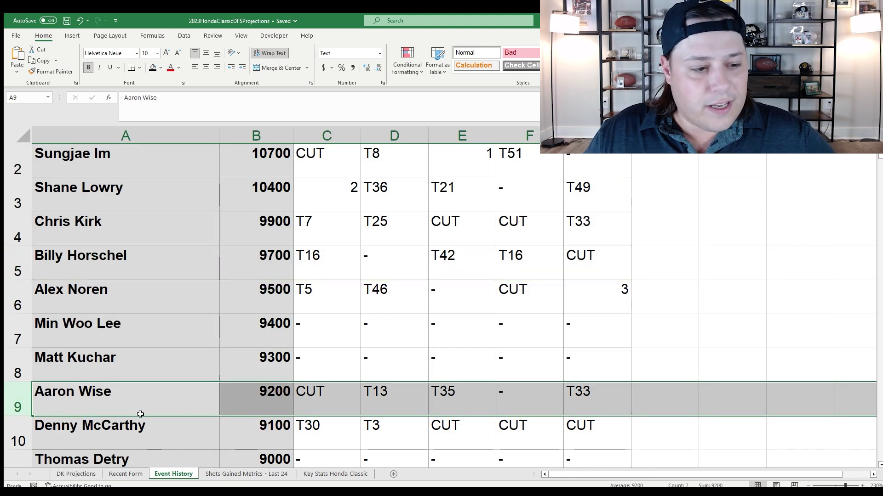
scroll(235, 411, "down", 1)
scroll(235, 411, "down", 1)
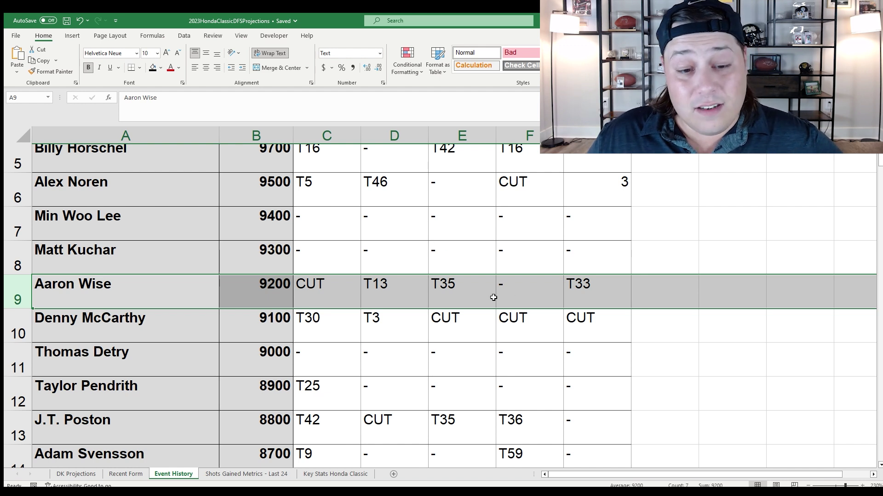
Examine Aaron Wise's Event History results in columns D, E and G, and highlight his whole row again
left_click(402, 284)
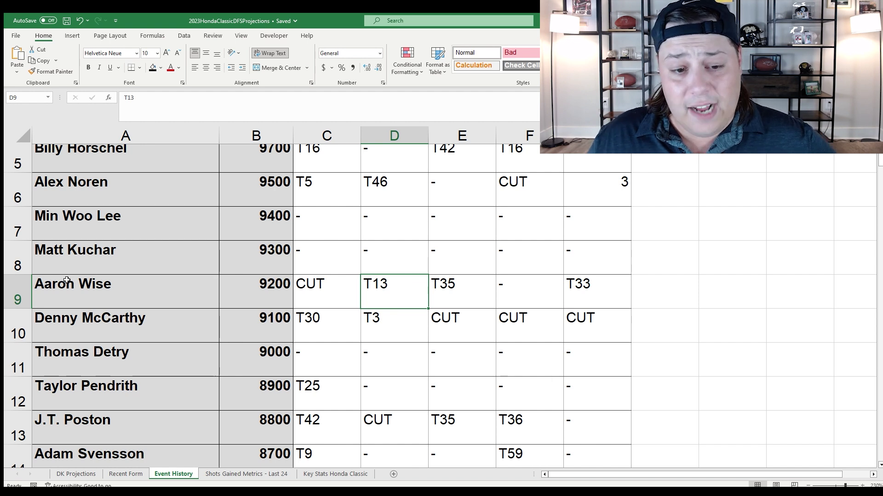
left_click(17, 292)
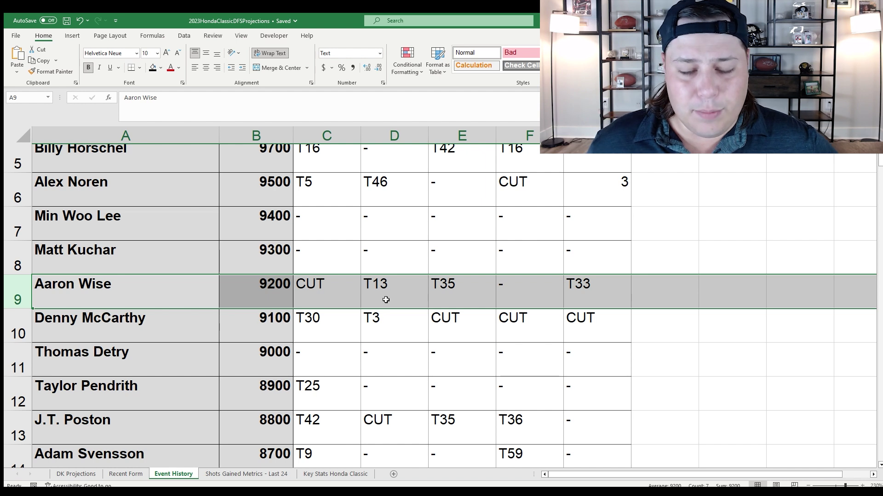
left_click(413, 285)
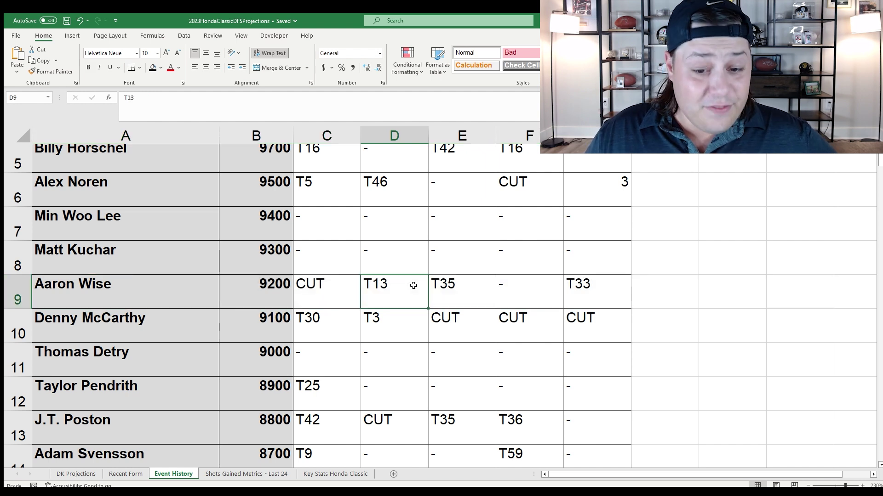
left_click(453, 281)
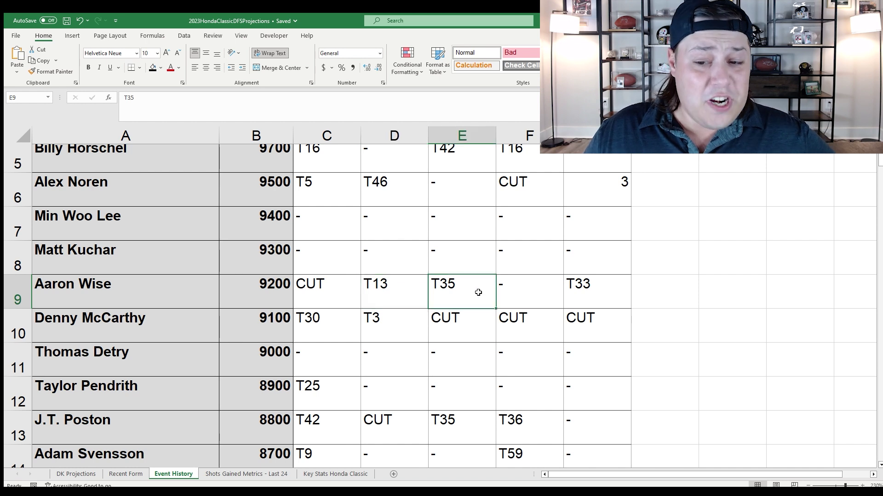
left_click(576, 301)
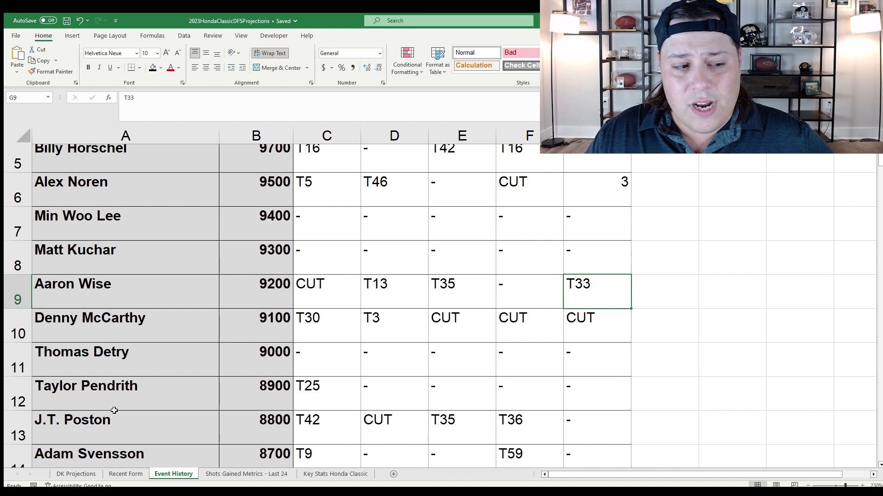
left_click(17, 299)
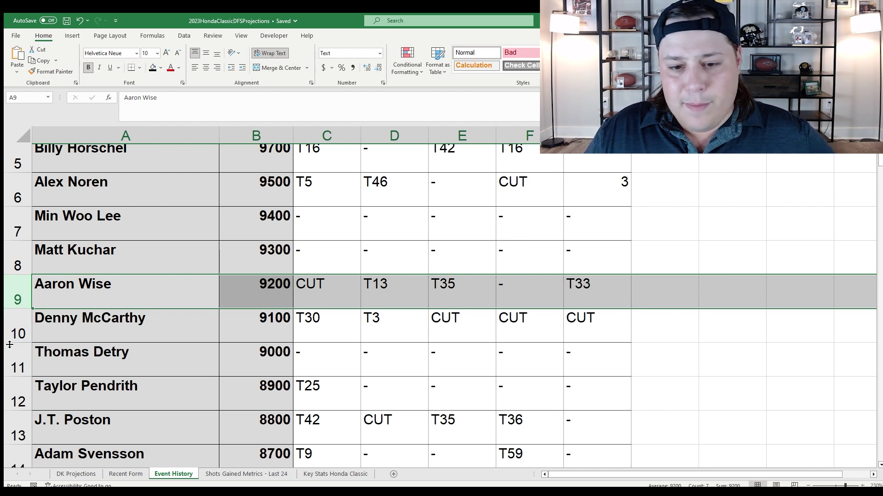
Return to the DK Projections sheet and check Aaron Wise's Bermudagrass putting differential, then highlight his row
left_click(76, 474)
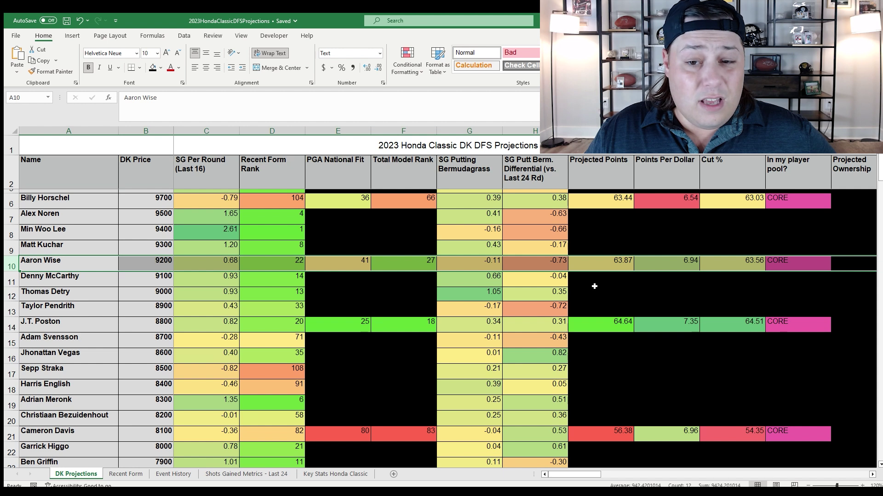
left_click(463, 265)
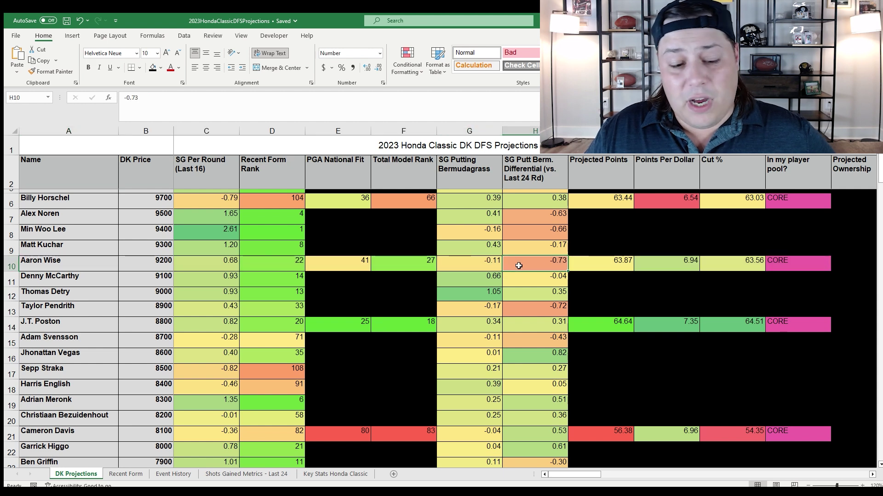
left_click(19, 268)
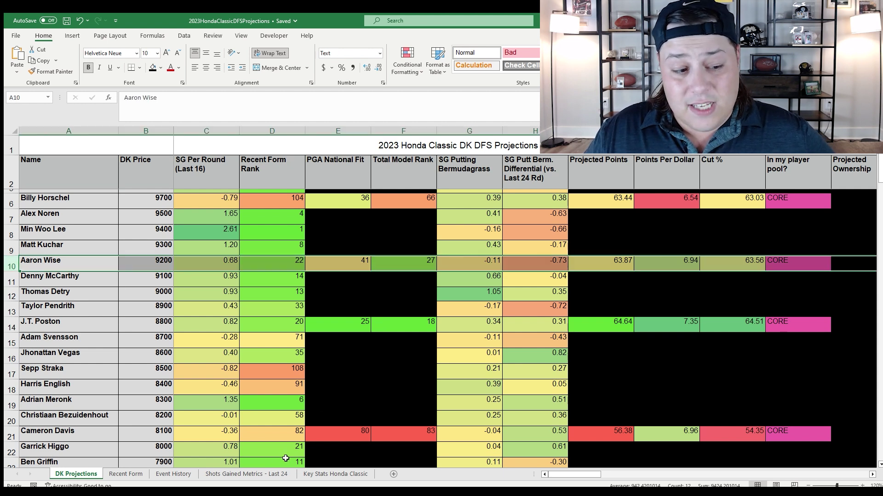
Highlight Aaron Wise's row on the Shots Gained Metrics - Last 24 sheet and select his SG PUTT value
left_click(248, 474)
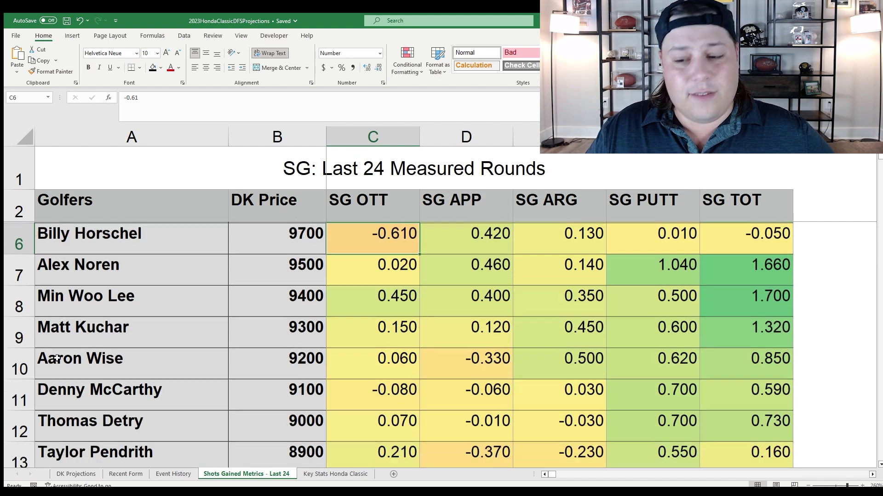
scroll(83, 338, "down", 1)
left_click(23, 366)
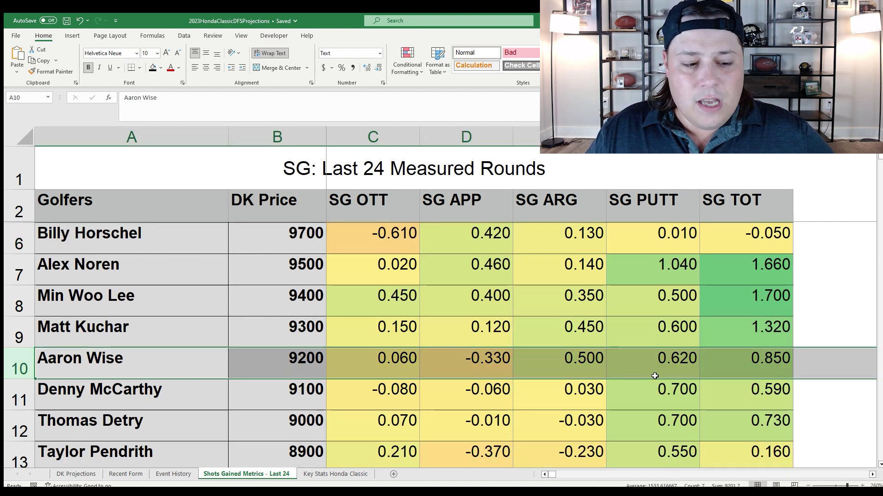
left_click(637, 356)
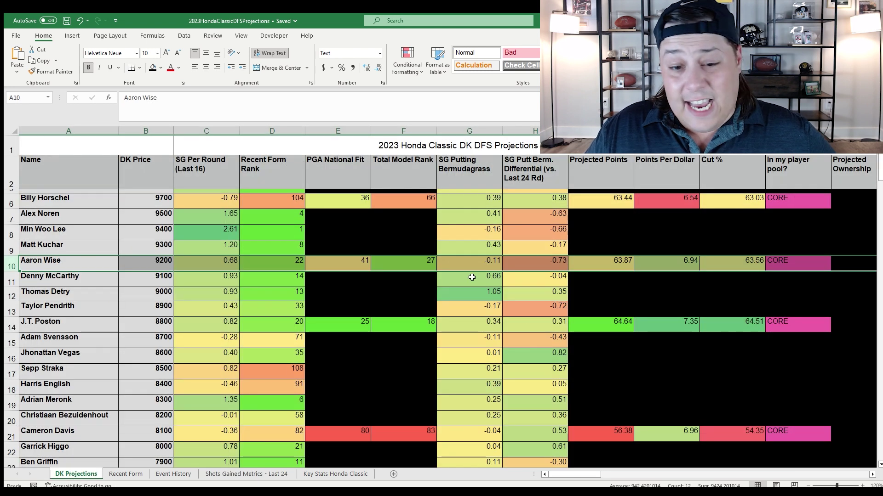
Check Aaron Wise's SG Putting Bermudagrass value on the DK Projections sheet and highlight his row again
left_click(473, 262)
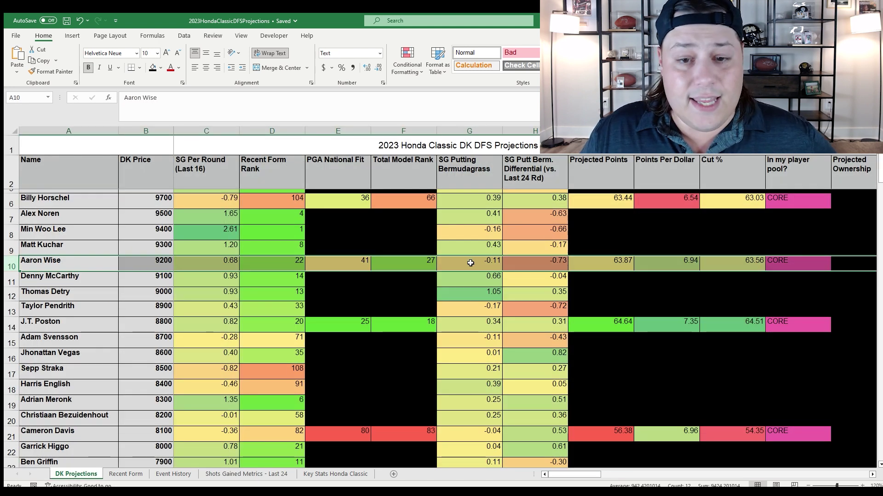
left_click(470, 263)
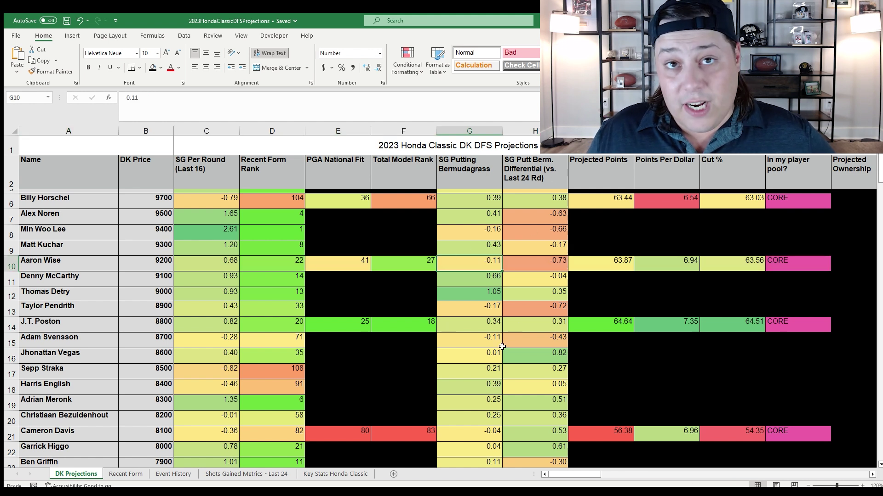
left_click(11, 264)
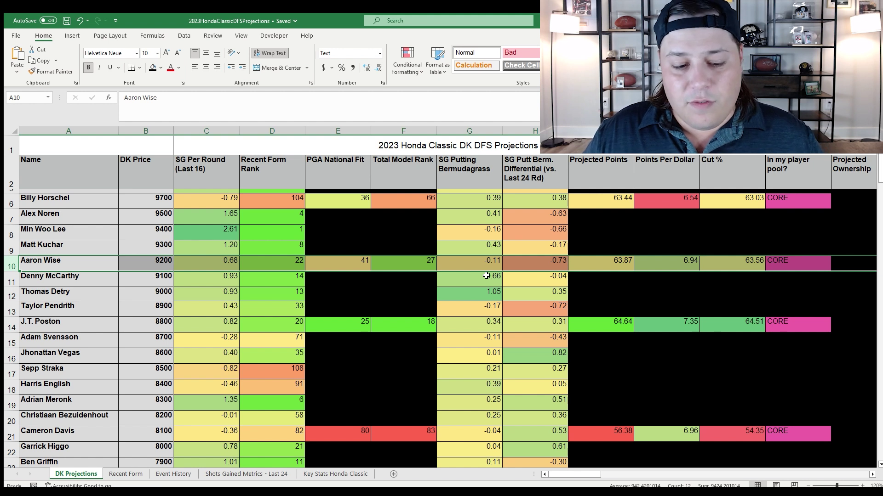
Return to the Shots Gained Metrics - Last 24 sheet and examine Aaron Wise's SG ARG and SG APP values, highlighting his row
left_click(285, 479)
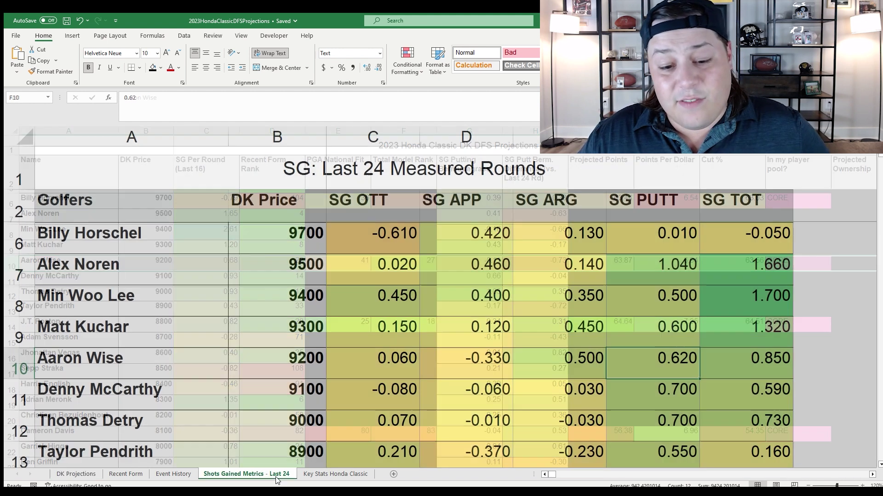
left_click(28, 364)
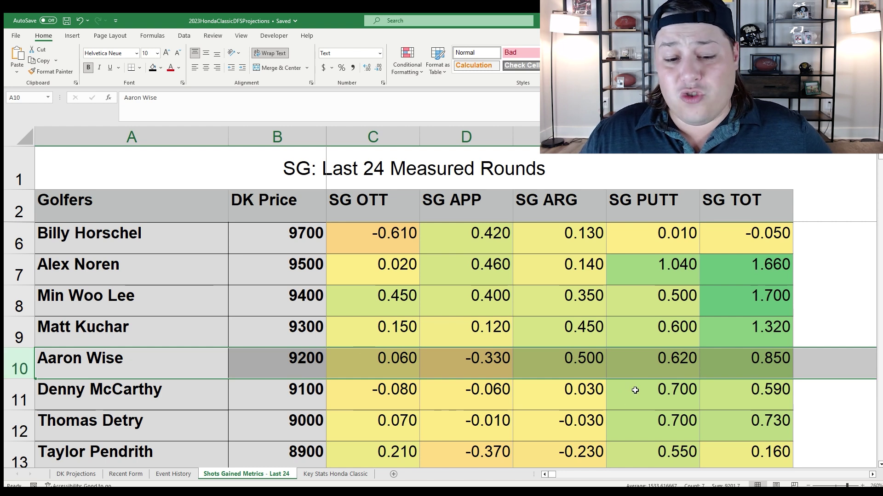
left_click(579, 371)
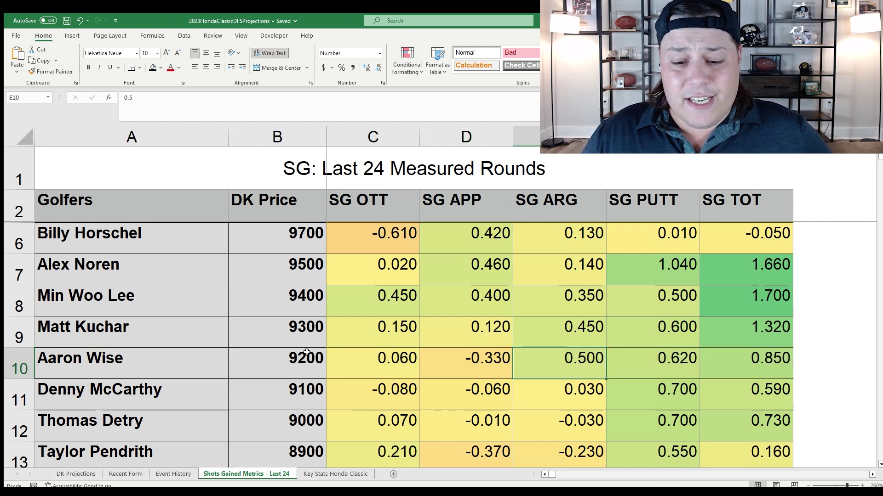
left_click(467, 374)
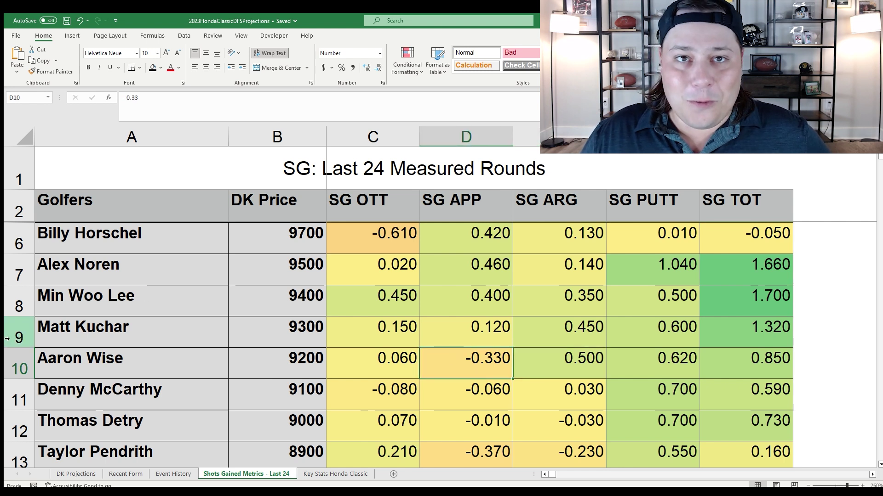
left_click(19, 363)
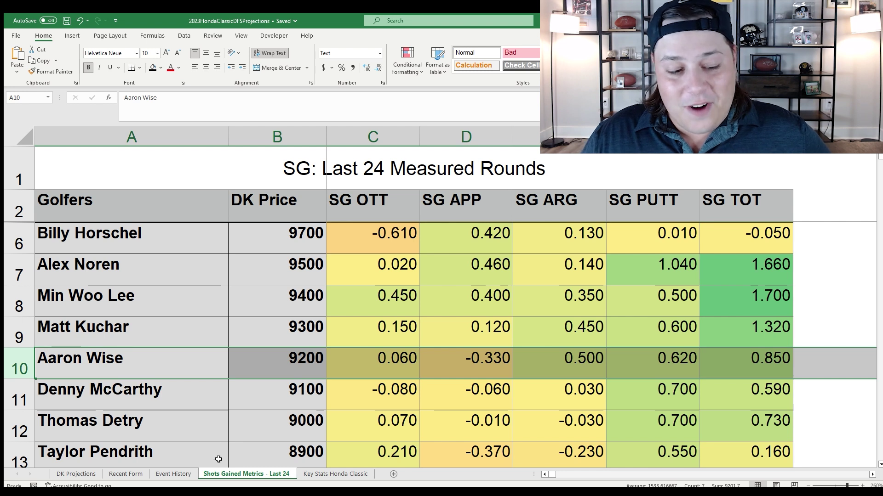
Examine Aaron Wise's WM Phoenix and AMEX results on the Recent Form sheet and highlight his row
left_click(120, 475)
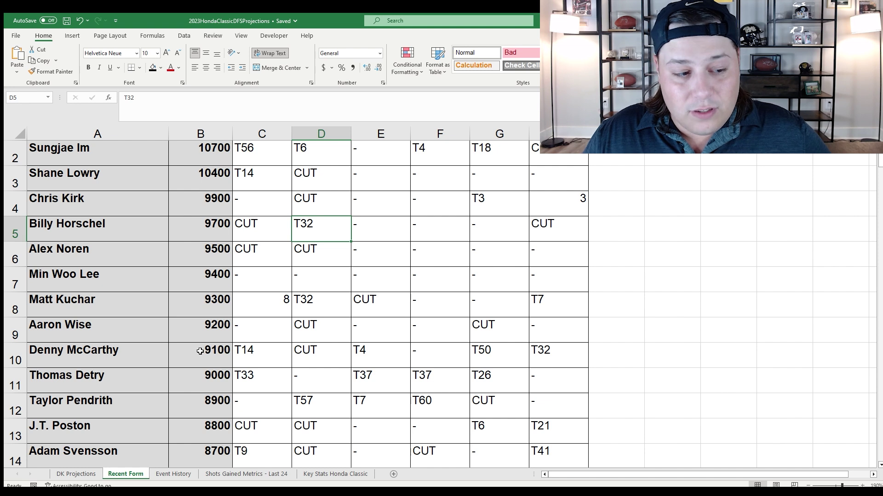
left_click(15, 335)
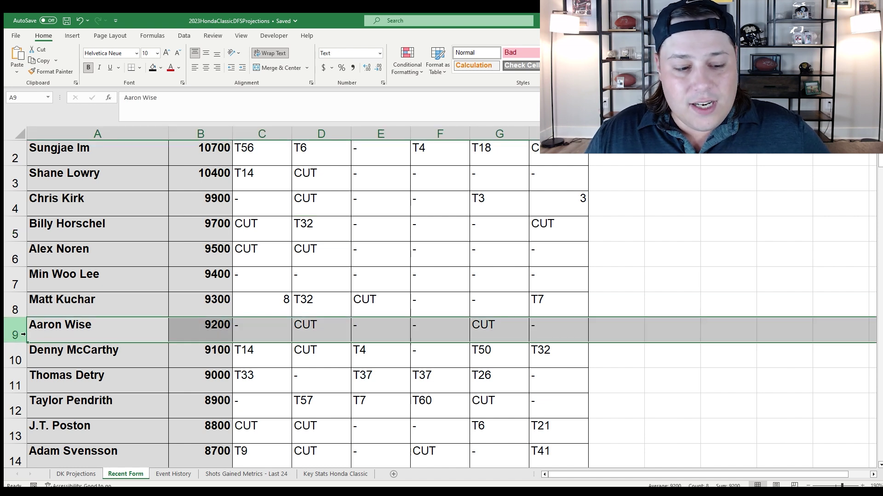
left_click(328, 324)
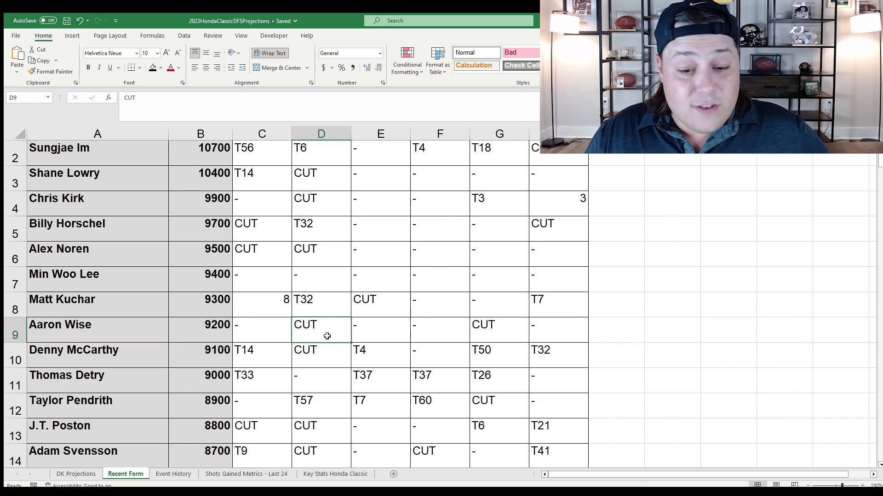
scroll(325, 335, "up", 1)
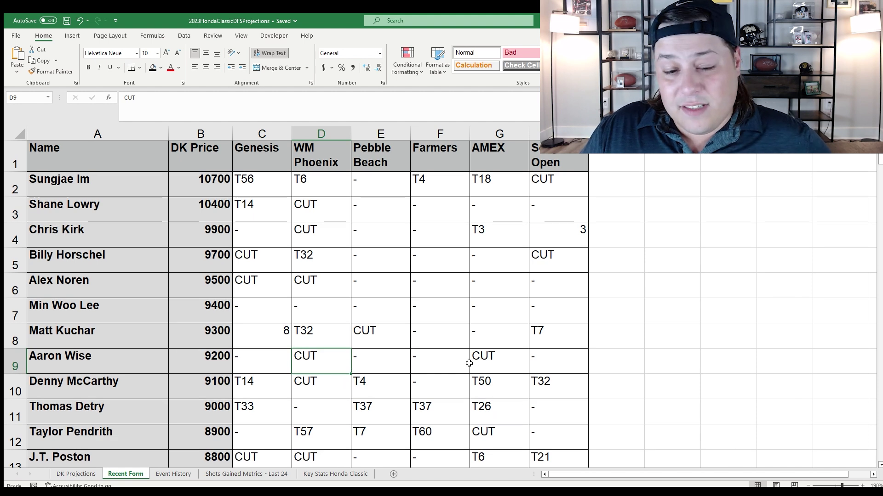
left_click(504, 361)
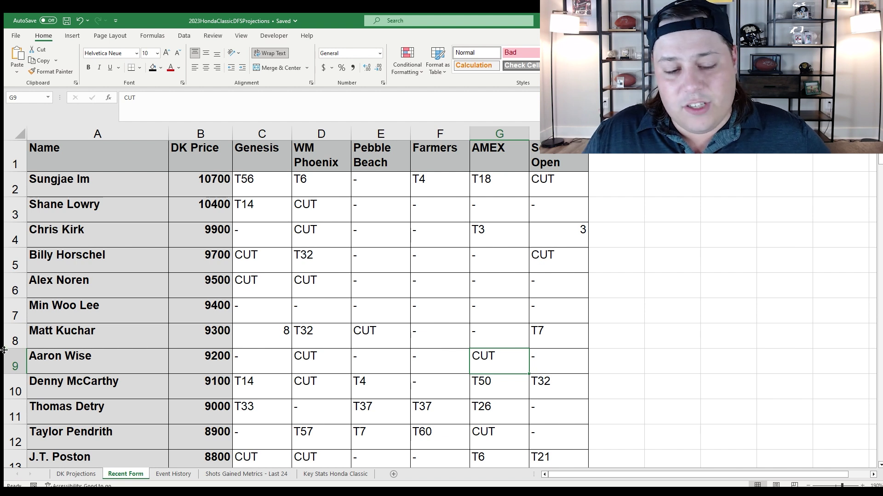
left_click(7, 366)
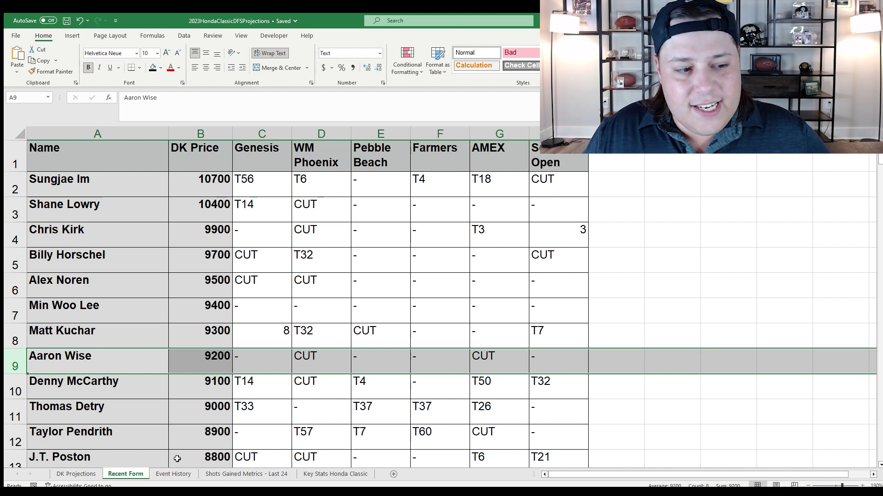
Check Aaron Wise's past finishes on the Event History sheet, then return to DK Projections and highlight his row there
left_click(173, 474)
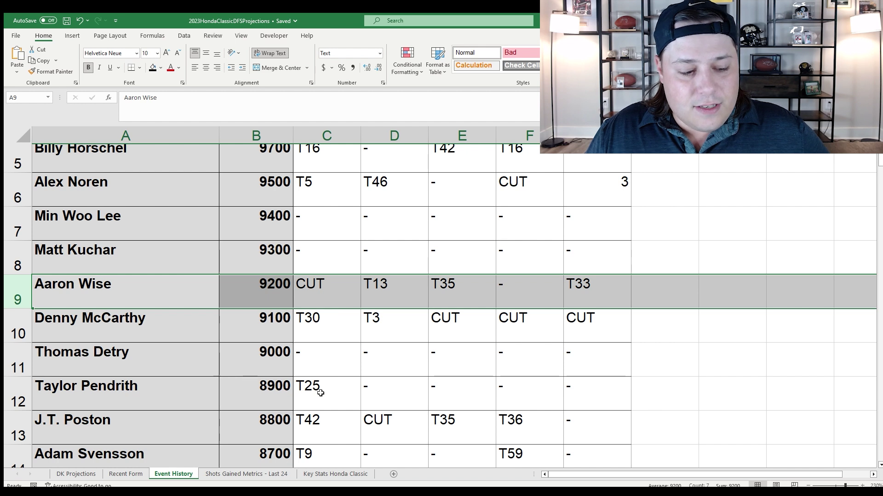
left_click(59, 473)
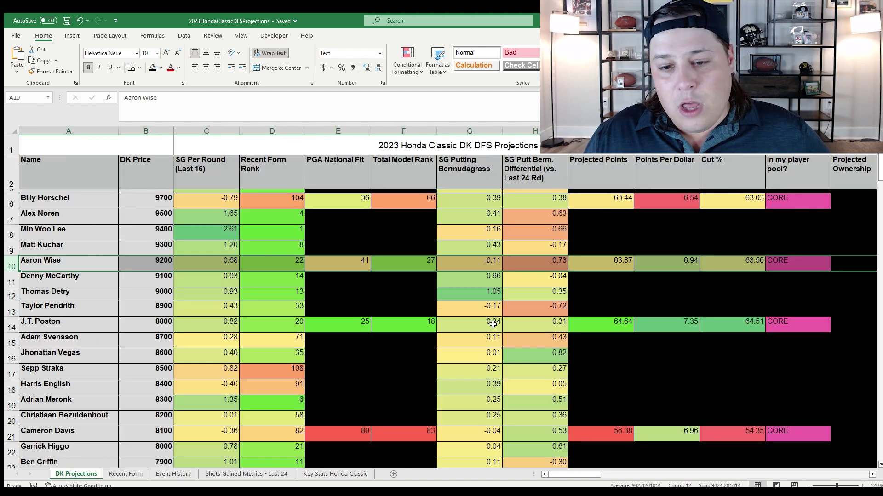
left_click(653, 250)
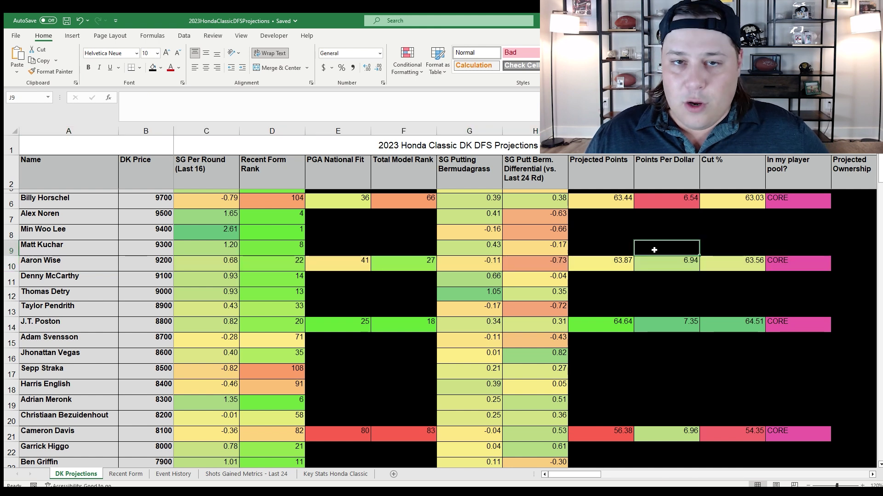
left_click(11, 264)
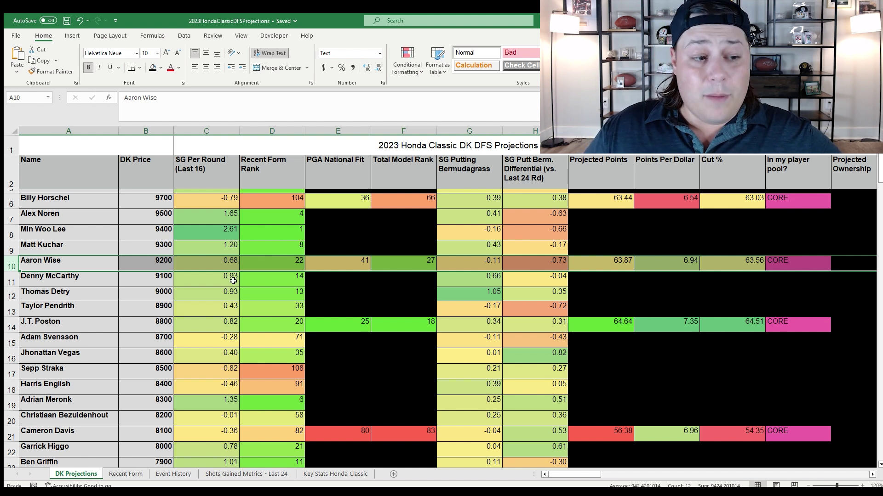
left_click(17, 260)
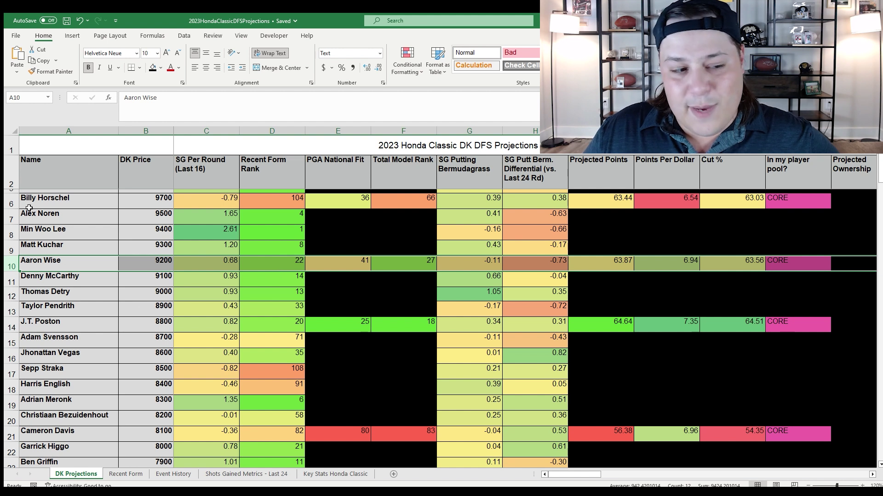
Compare Billy Horschel's row with Aaron Wise's on the DK Projections sheet, then select Taylor Pendrith's SG Putting Bermudagrass value
left_click(7, 206)
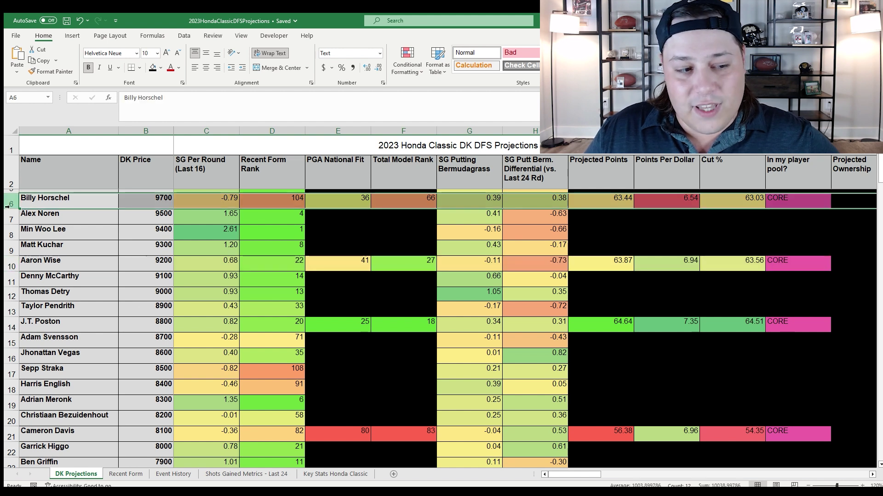
left_click(13, 266)
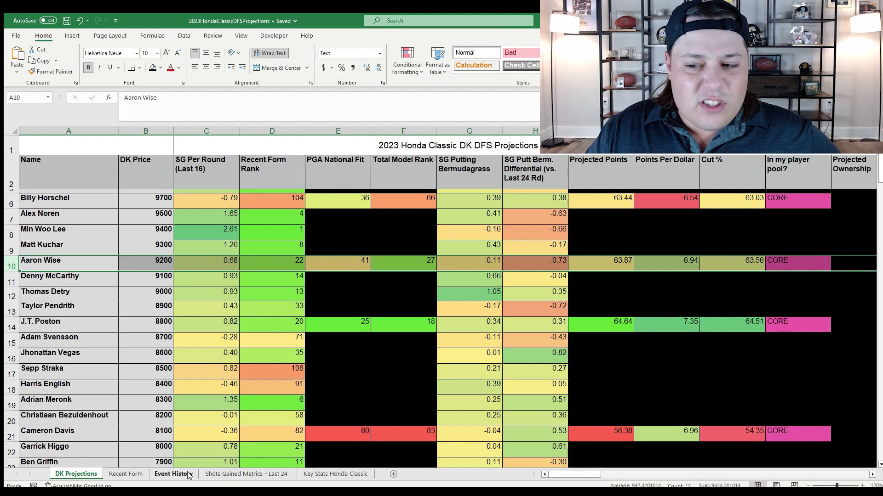
left_click(476, 313)
scroll(475, 313, "up", 1)
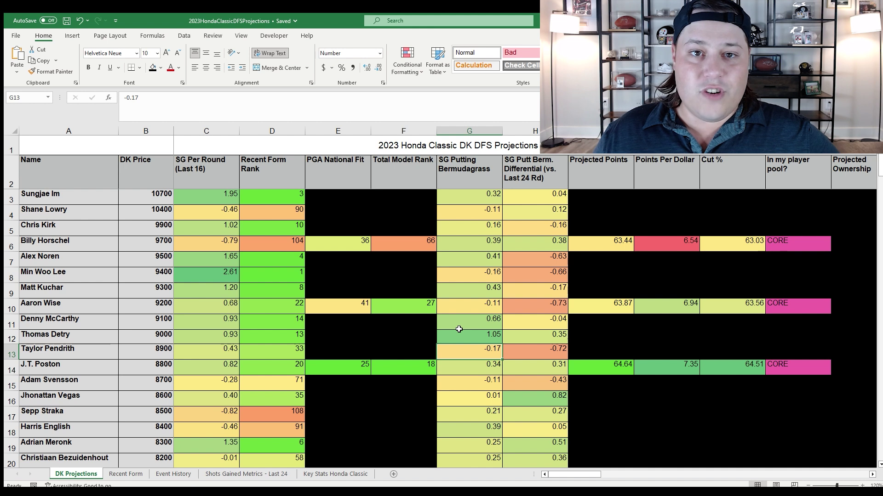